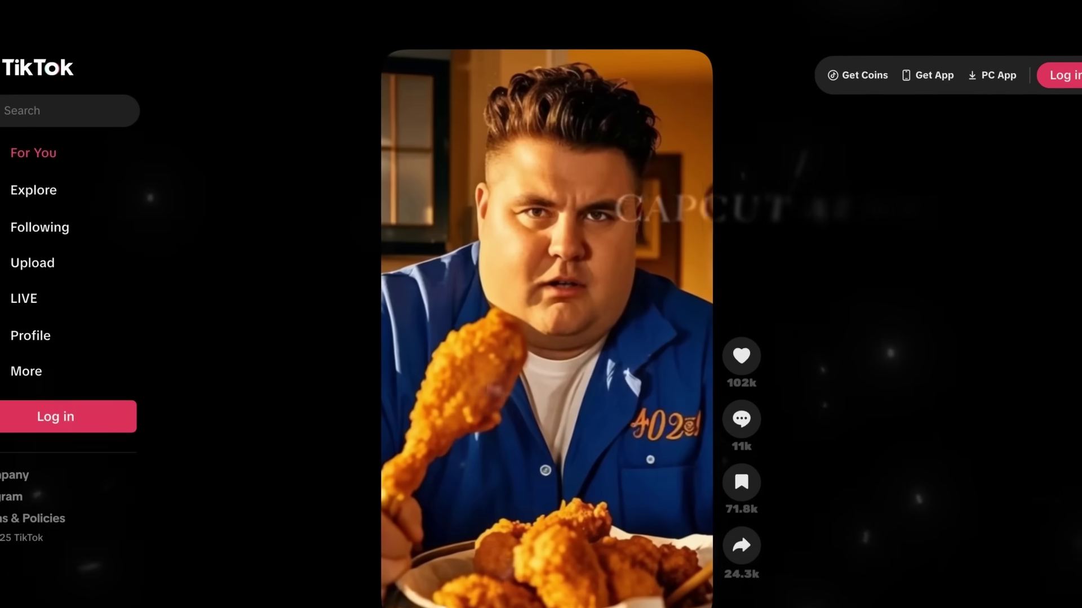
Scroll the TikTok For You feed past the animated portrait clip
scroll(546, 327, down, 1)
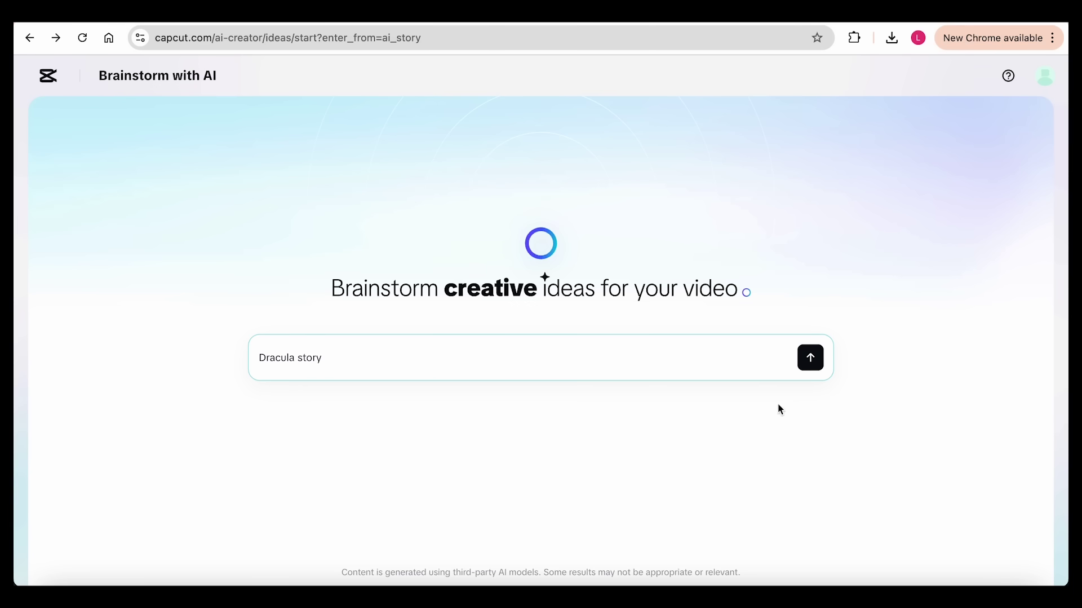
Generate more Dracula story topics and expand 'The Real Vlad the Impaler' into Depth 1 facts
click(814, 371)
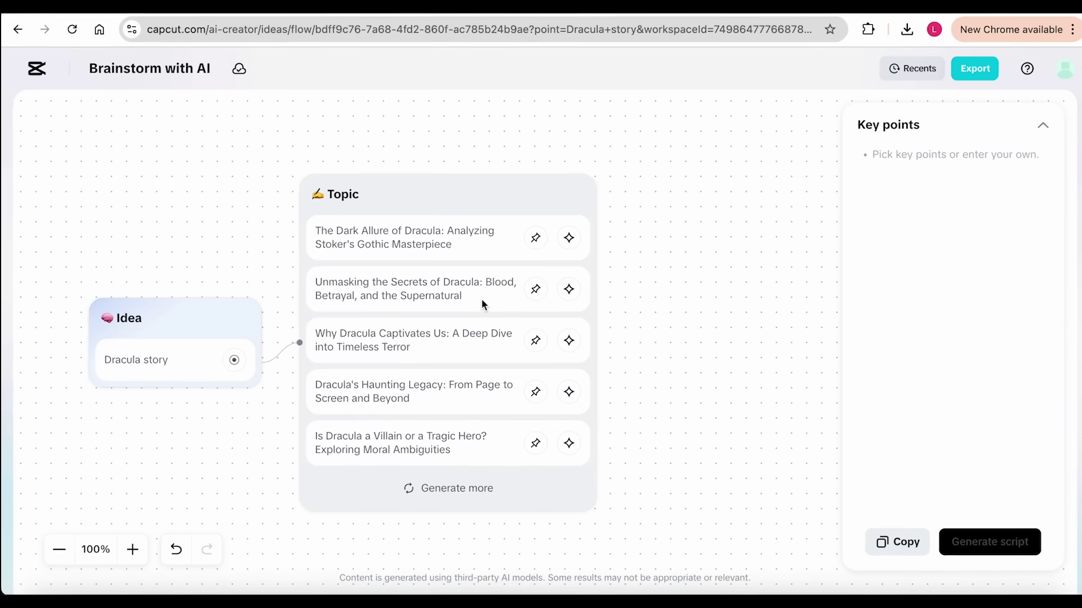
click(454, 483)
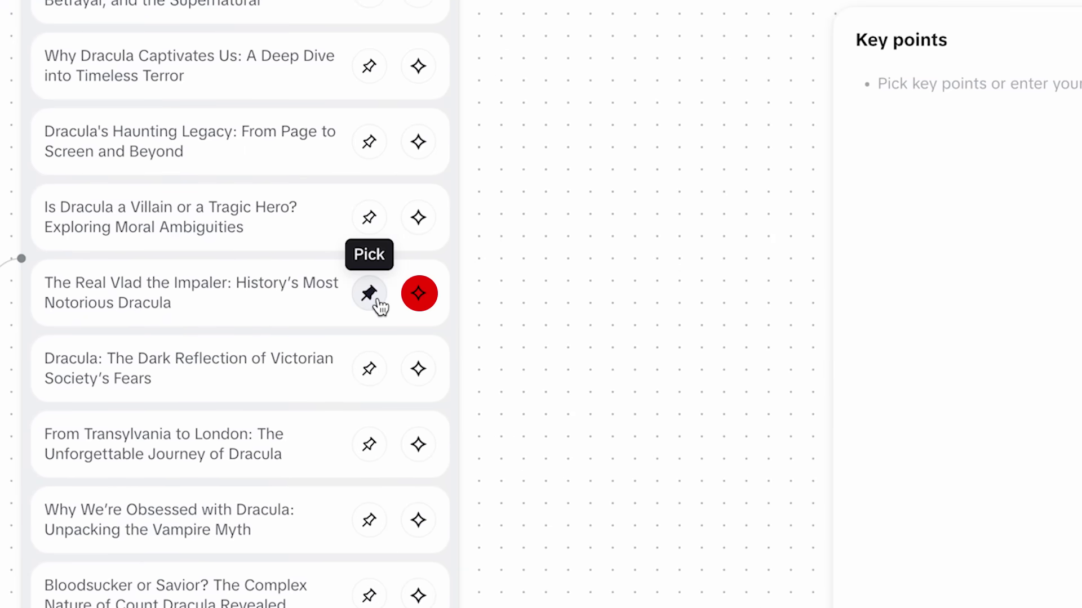
click(418, 296)
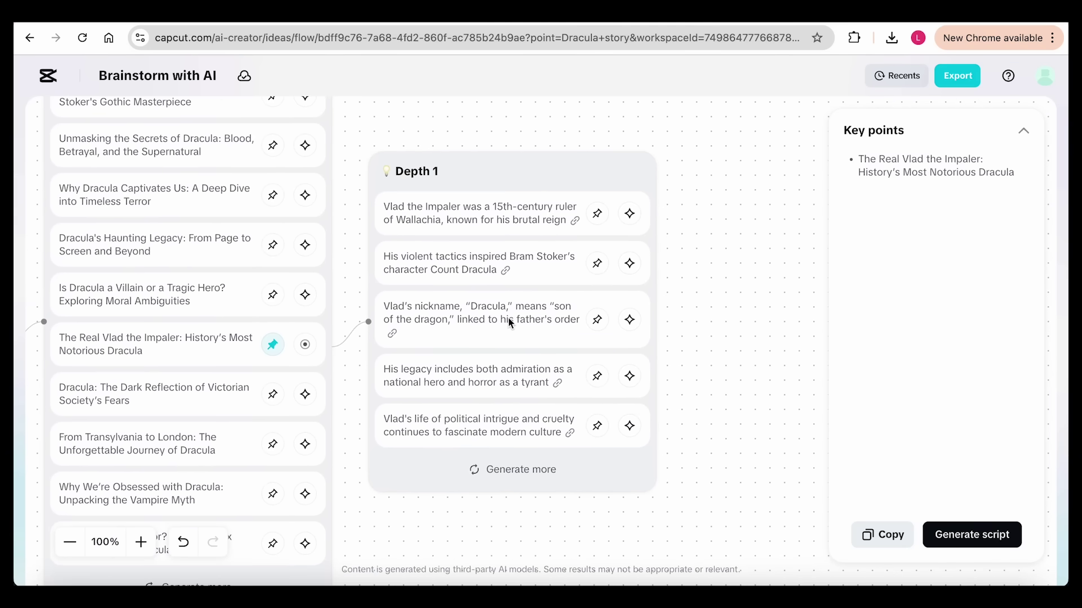
Open the nickname fact's tshistorical source article and read down through its facts table
click(392, 337)
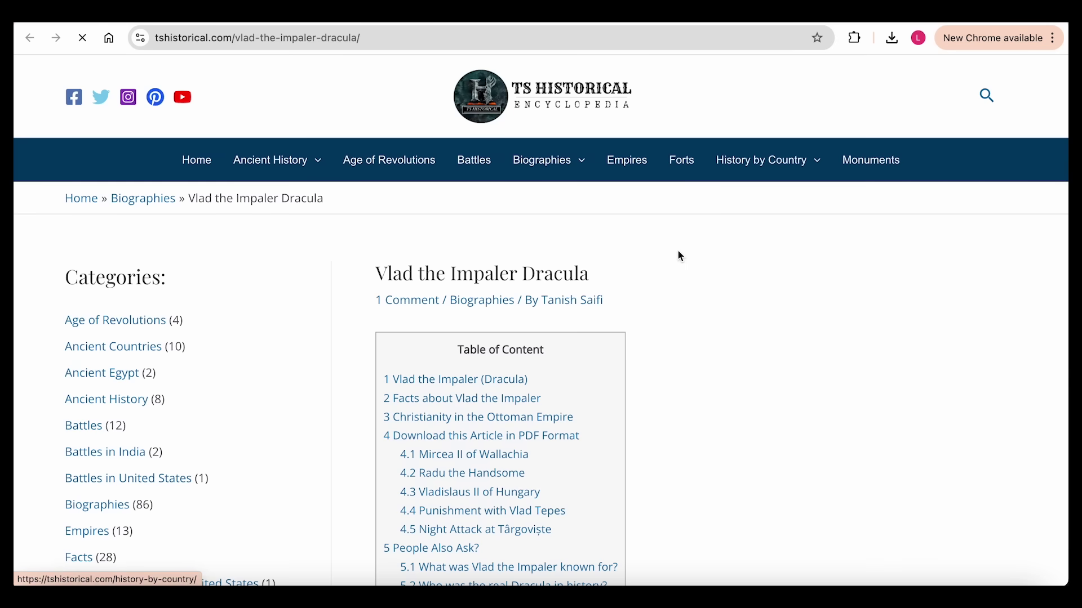
scroll(679, 253, down, 3)
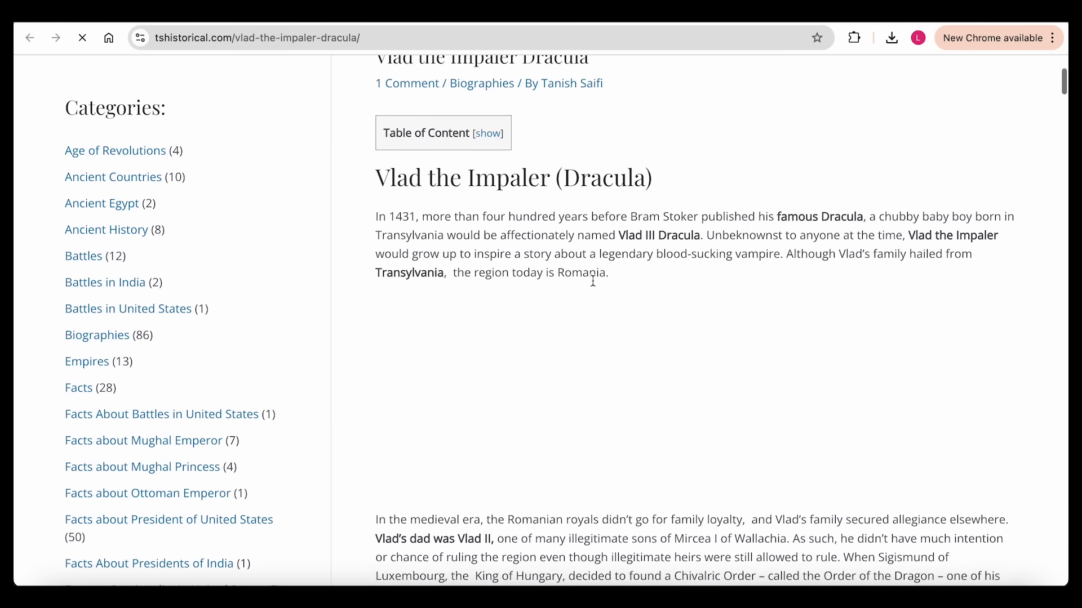
scroll(593, 284, down, 10)
scroll(595, 285, down, 6)
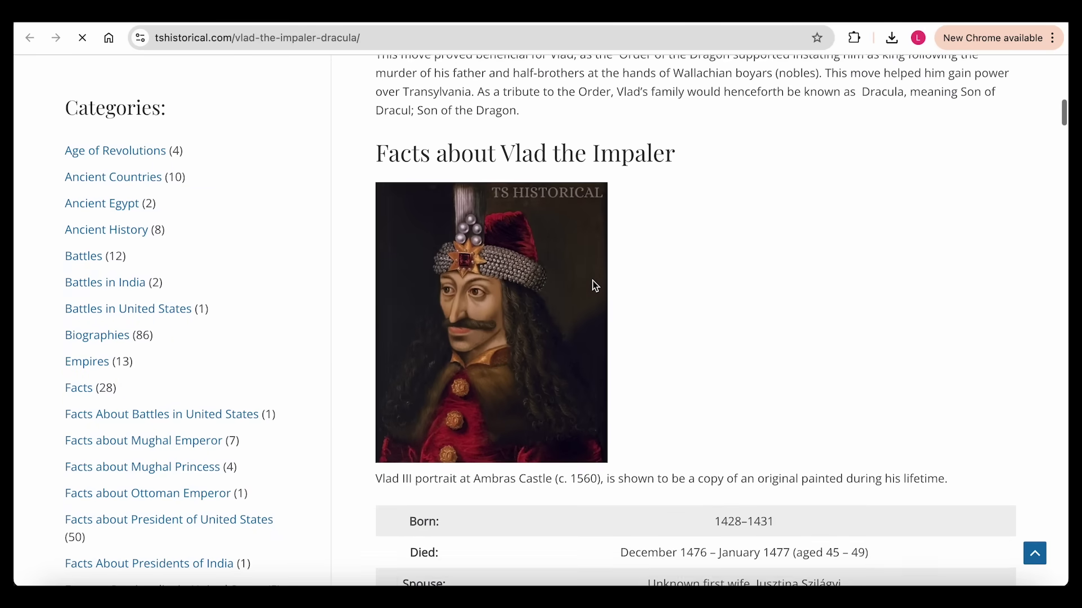
scroll(592, 280, down, 5)
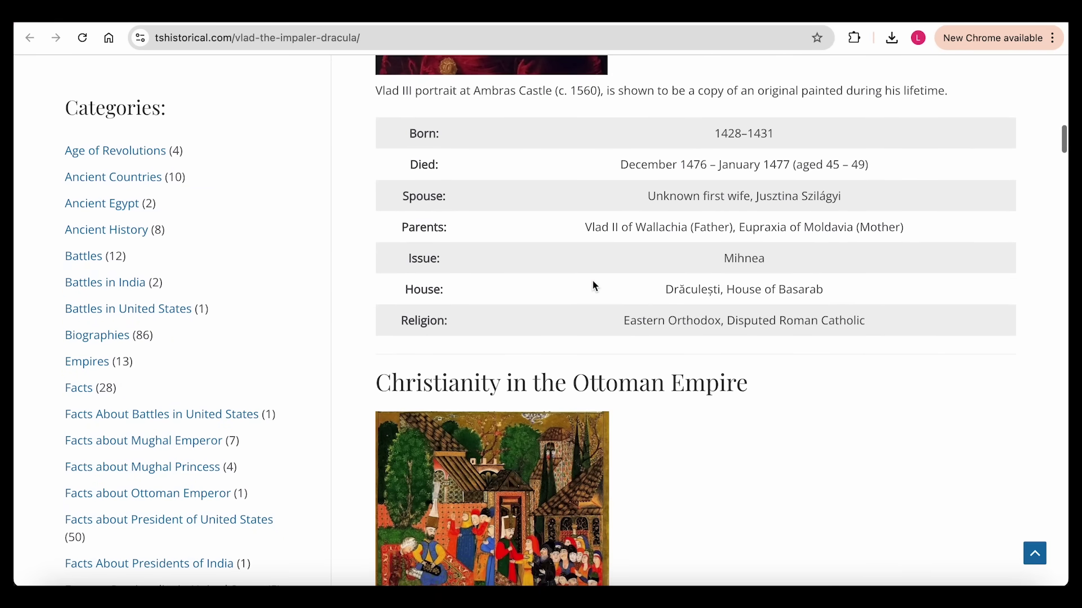
scroll(595, 287, down, 3)
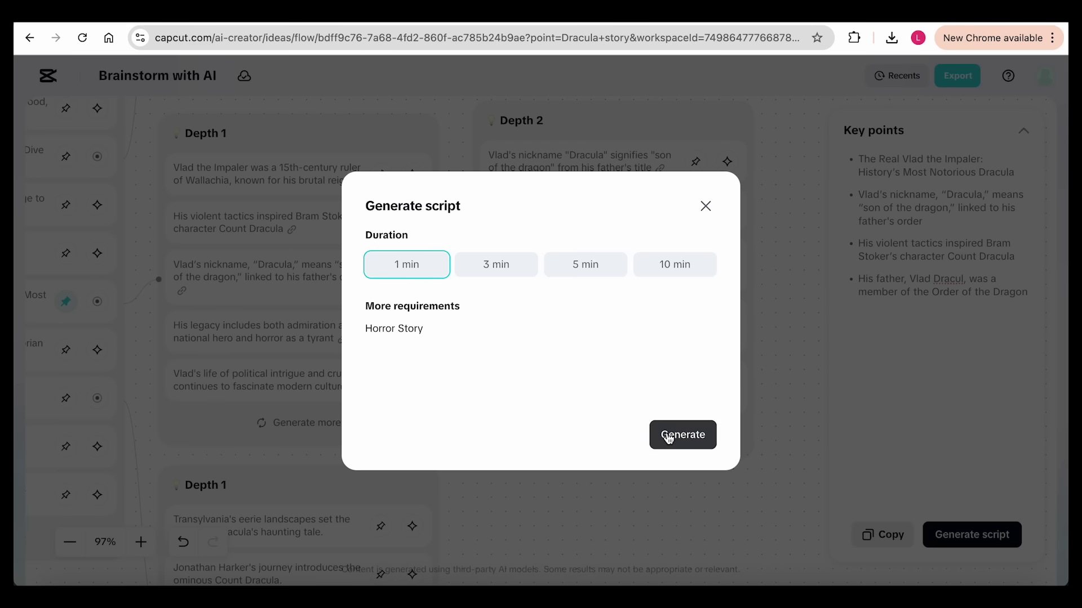
Generate the five-paragraph Vlad the Impaler script from the key points and accept it
click(668, 437)
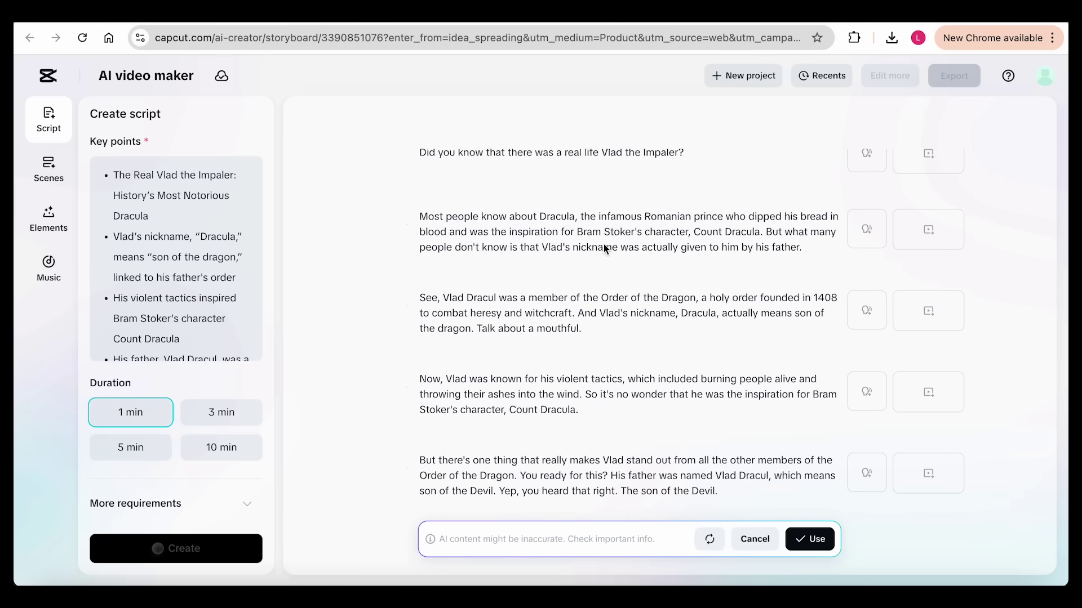
click(810, 541)
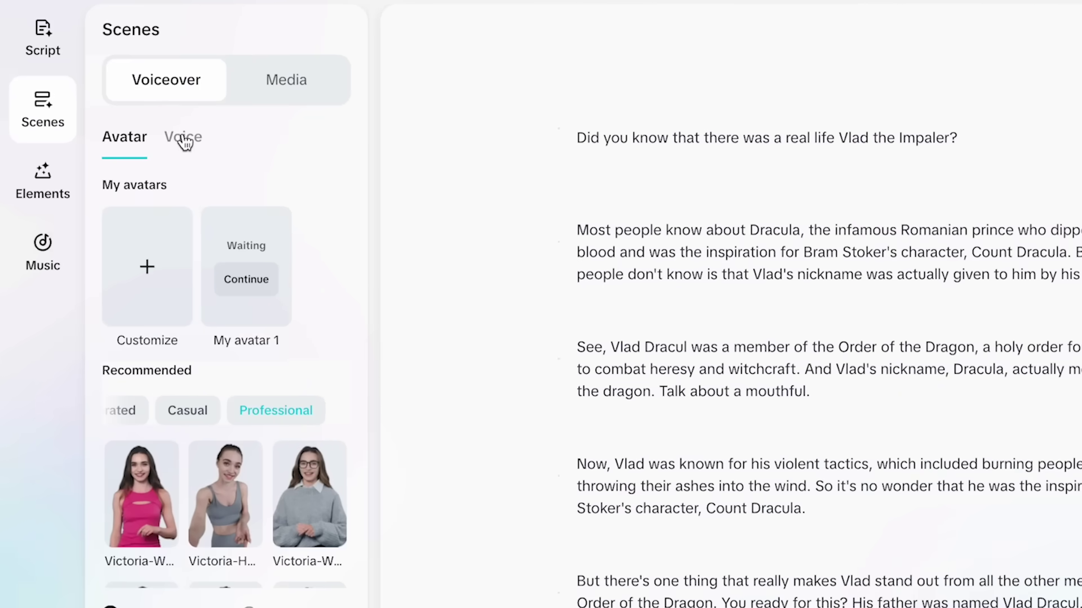
Add the Timothy voice from Favorites to all scenes and preview the Thrilled Male voice
click(184, 142)
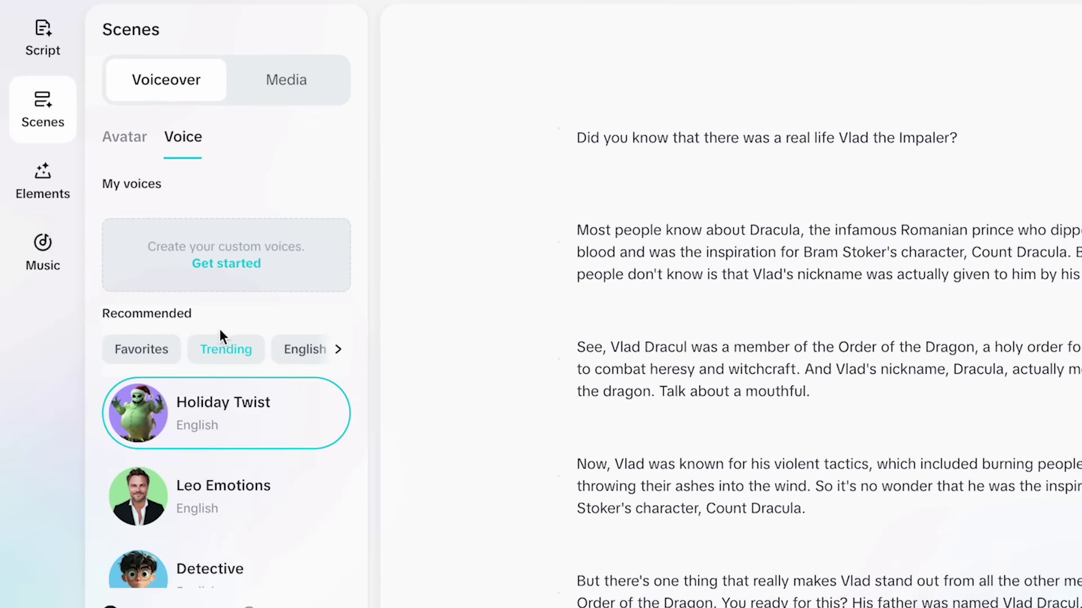
scroll(220, 338, down, 2)
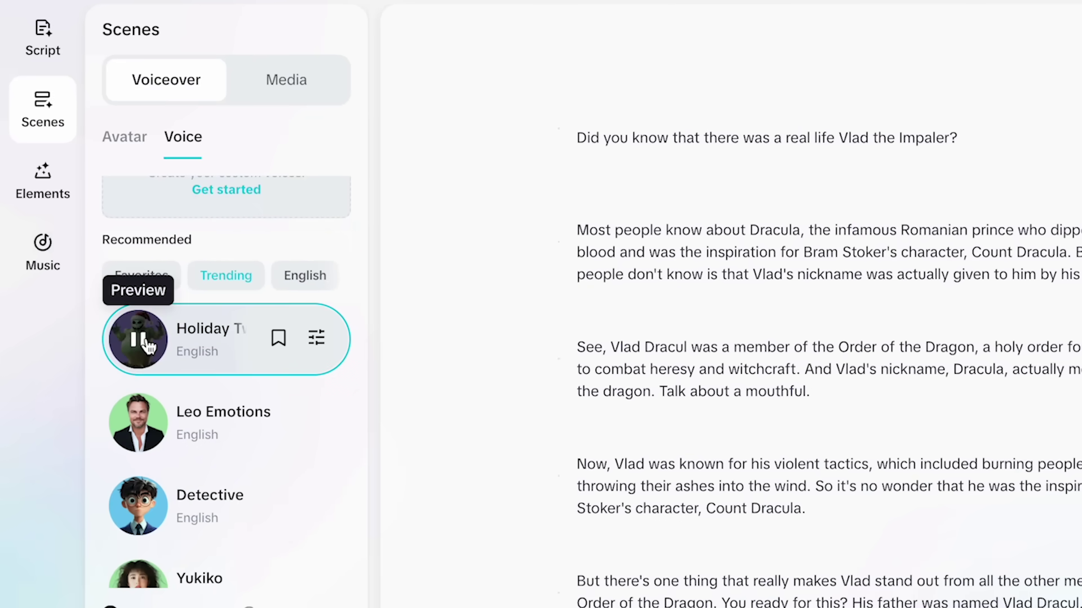
click(168, 292)
scroll(309, 442, down, 3)
click(309, 441)
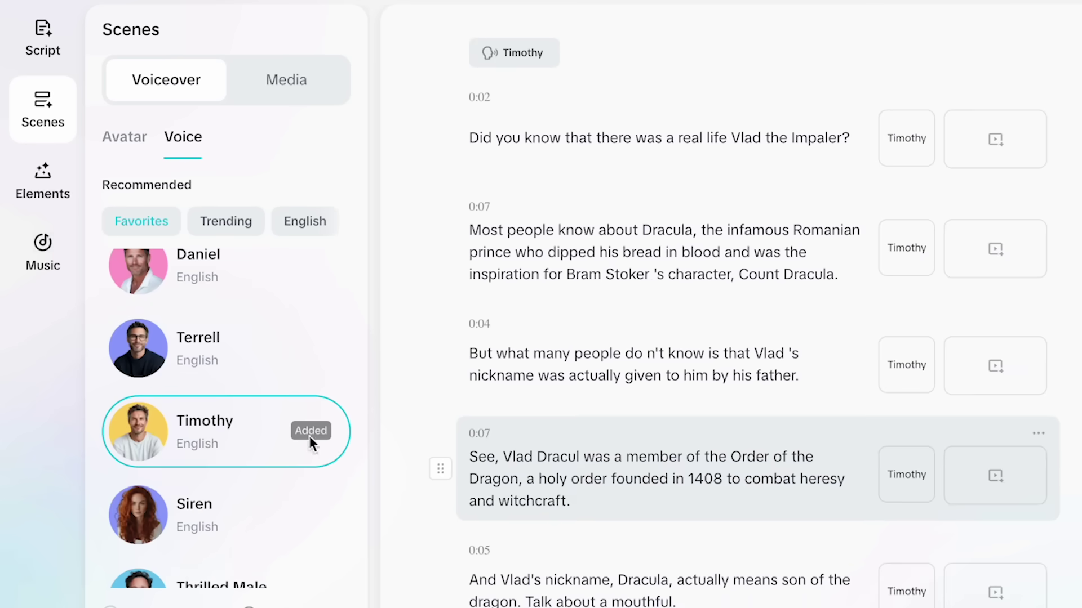
scroll(203, 531, down, 1)
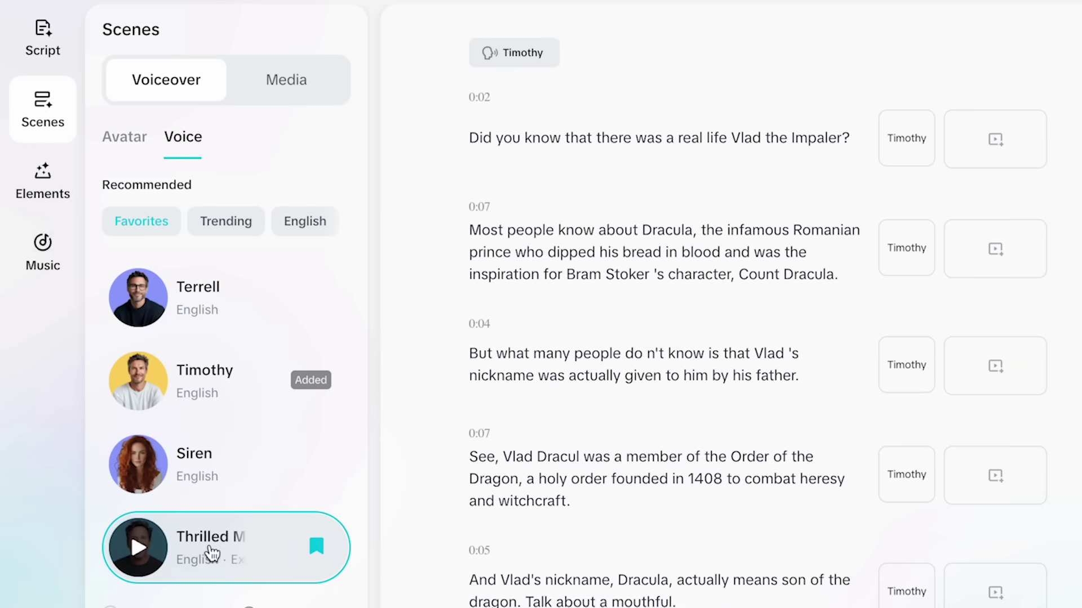
click(137, 547)
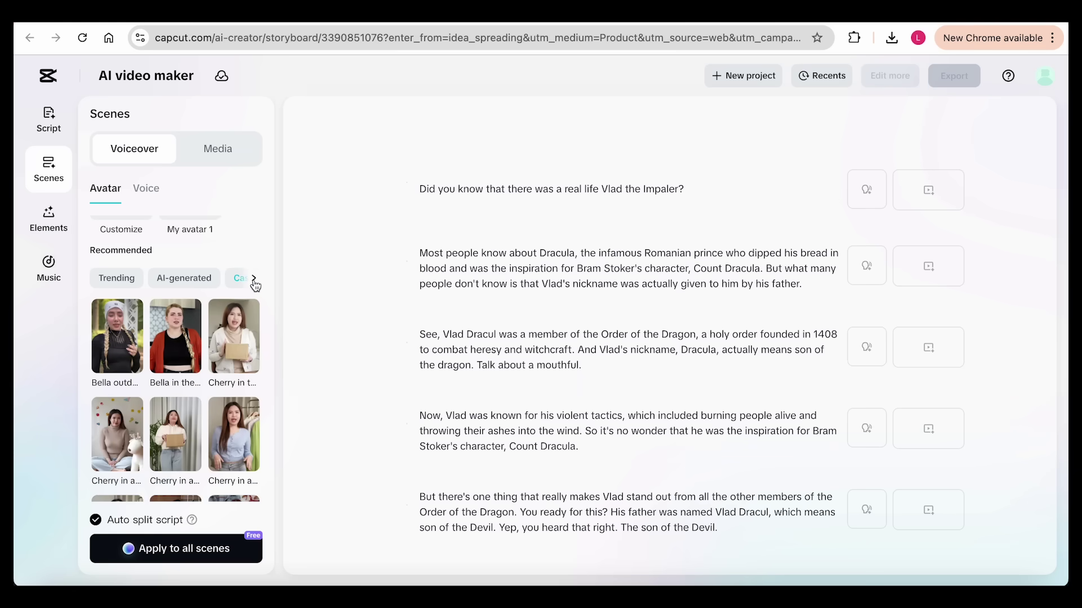
Browse the Professional avatar presenters
click(226, 279)
scroll(191, 349, down, 1)
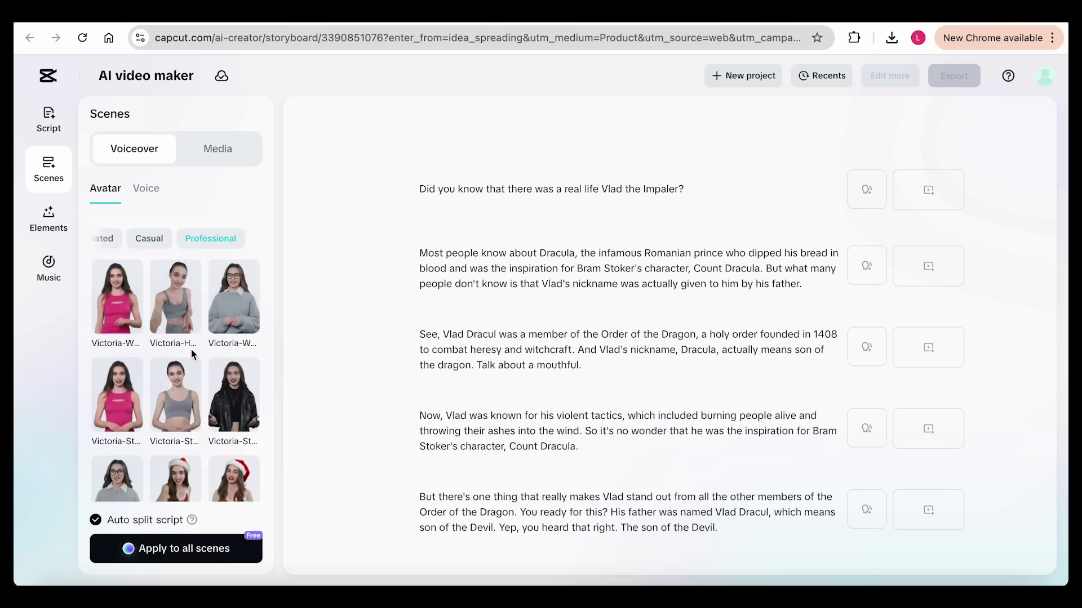
scroll(225, 417, down, 4)
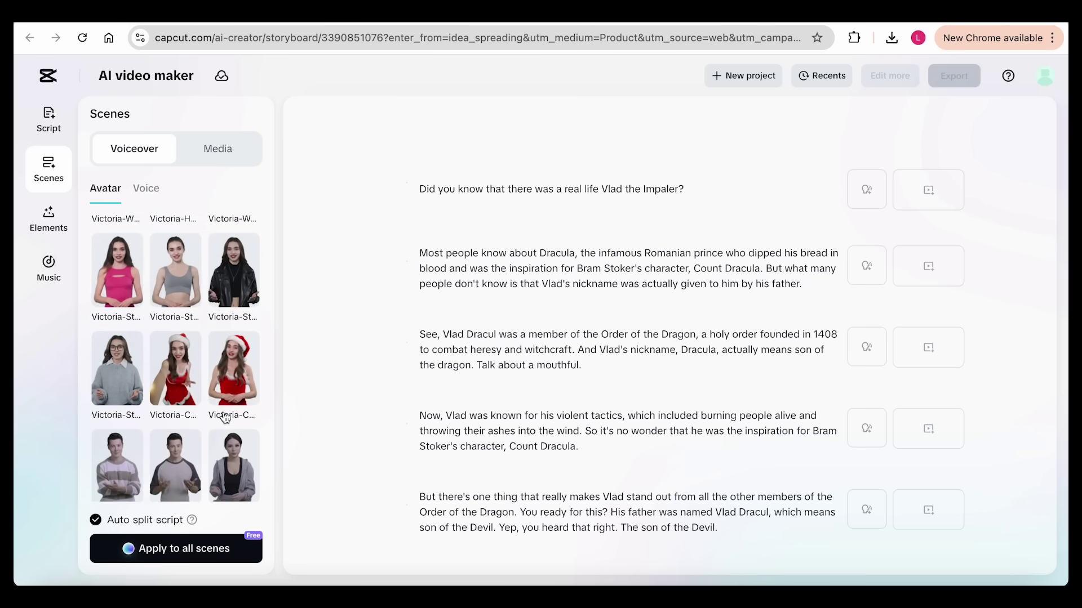
Generate Gothic-style black-and-white AI images for all the Dracula scenes
click(249, 152)
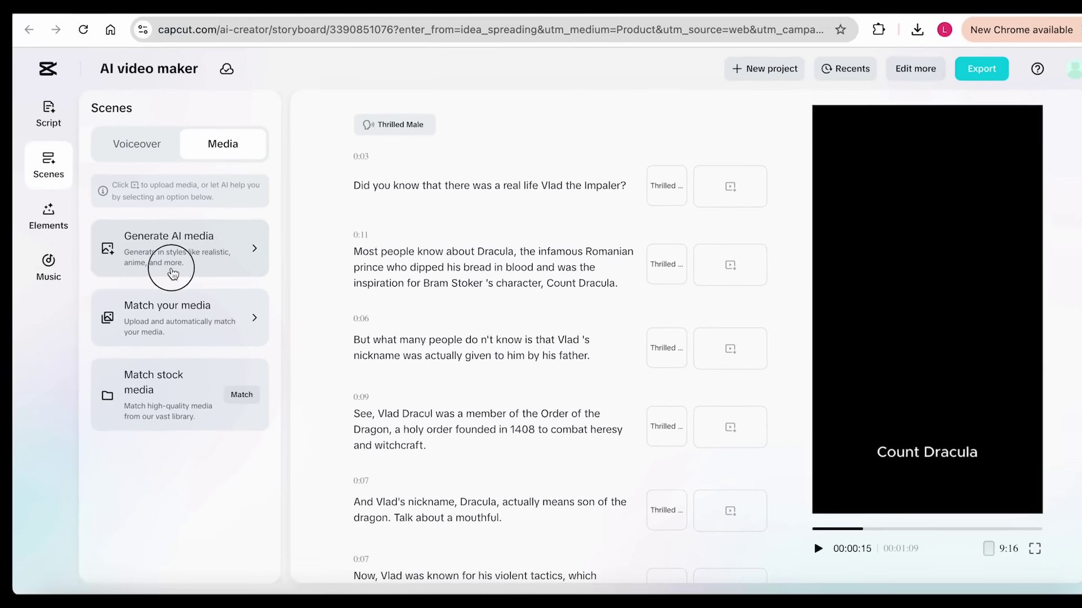
click(208, 236)
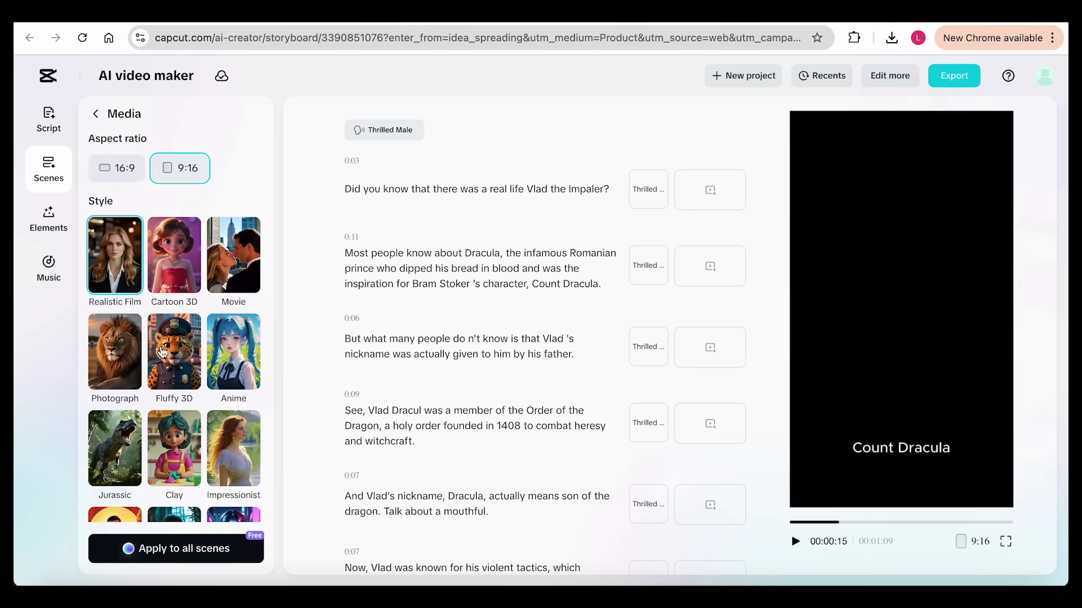
scroll(162, 352, down, 3)
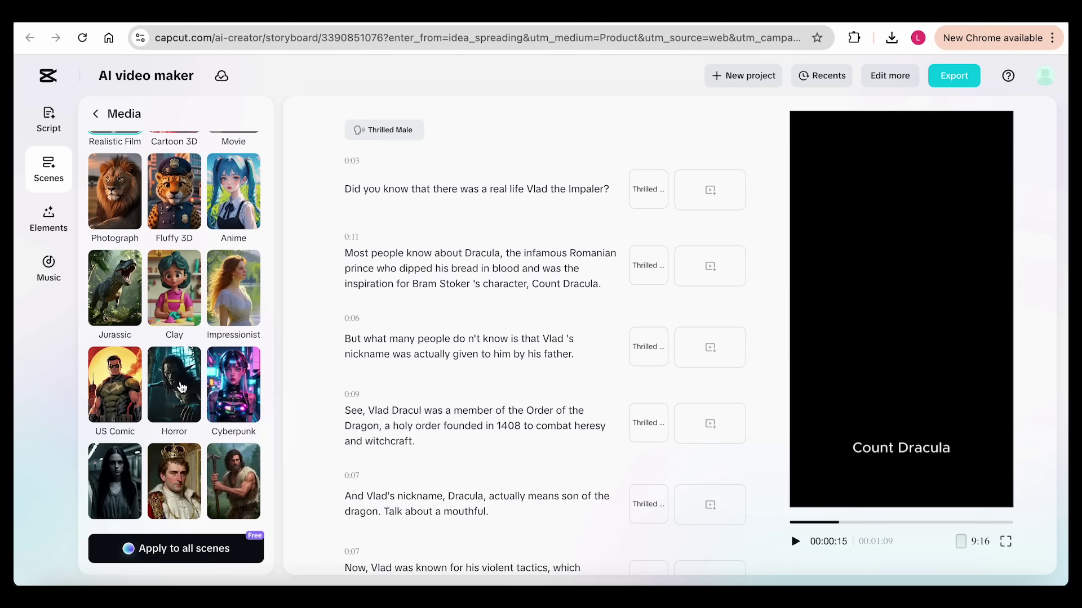
scroll(180, 387, down, 2)
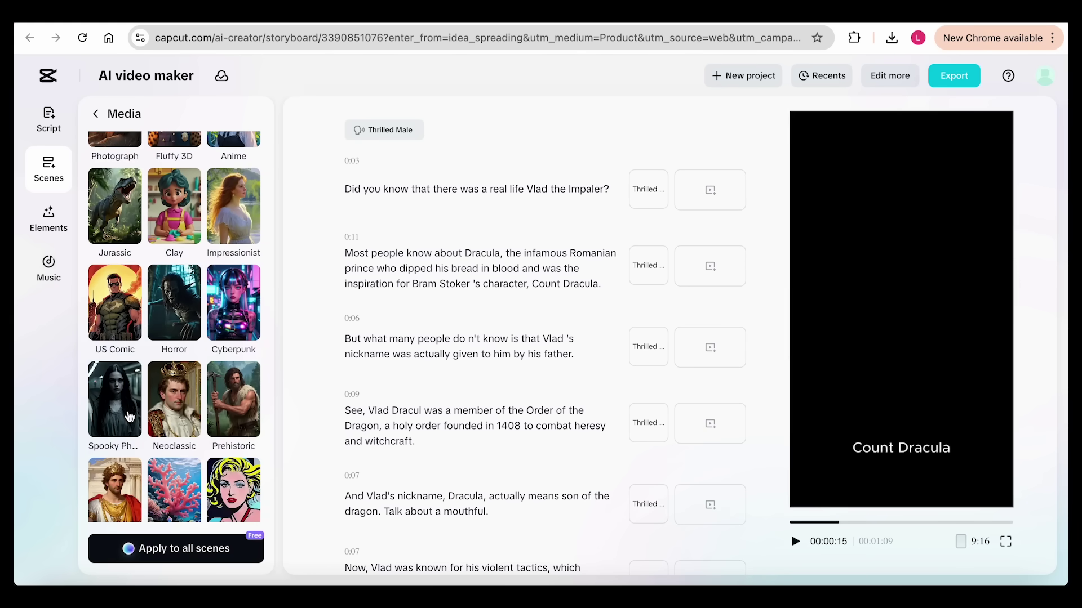
scroll(129, 417, down, 4)
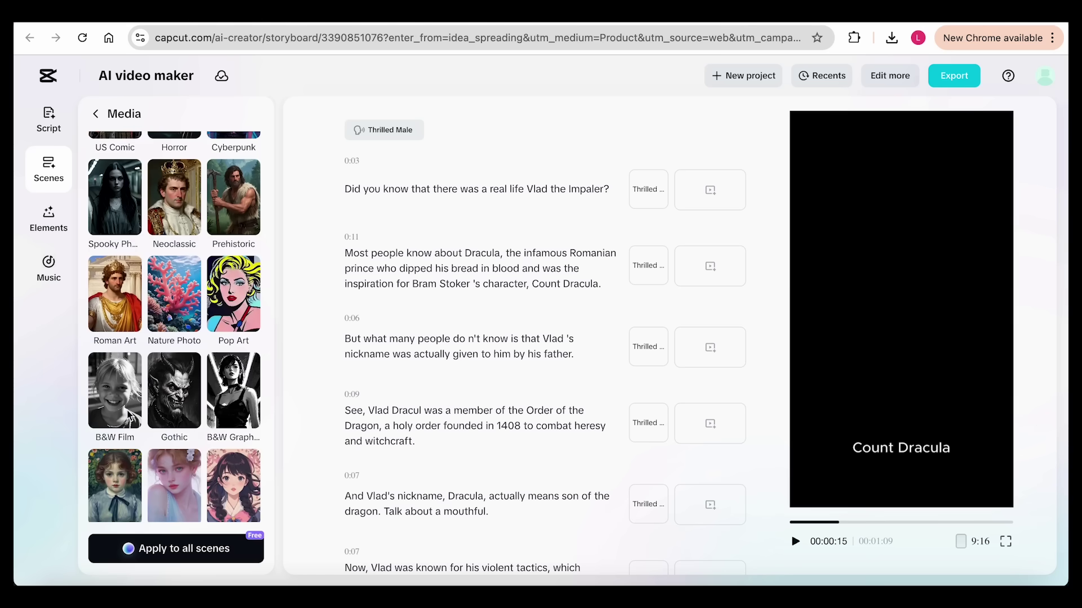
scroll(192, 414, down, 1)
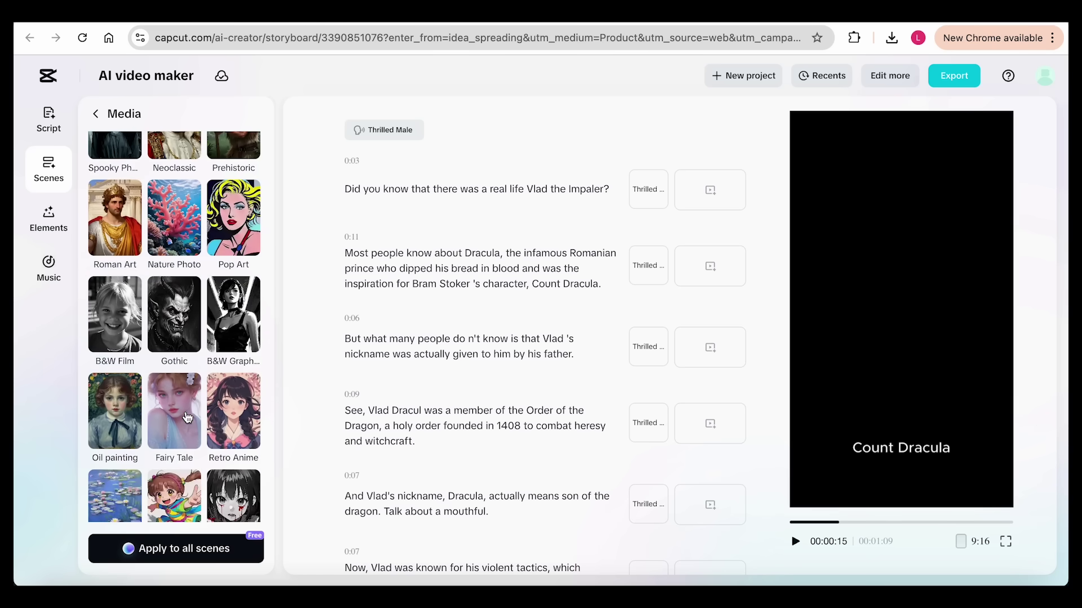
scroll(188, 417, down, 1)
scroll(233, 463, down, 1)
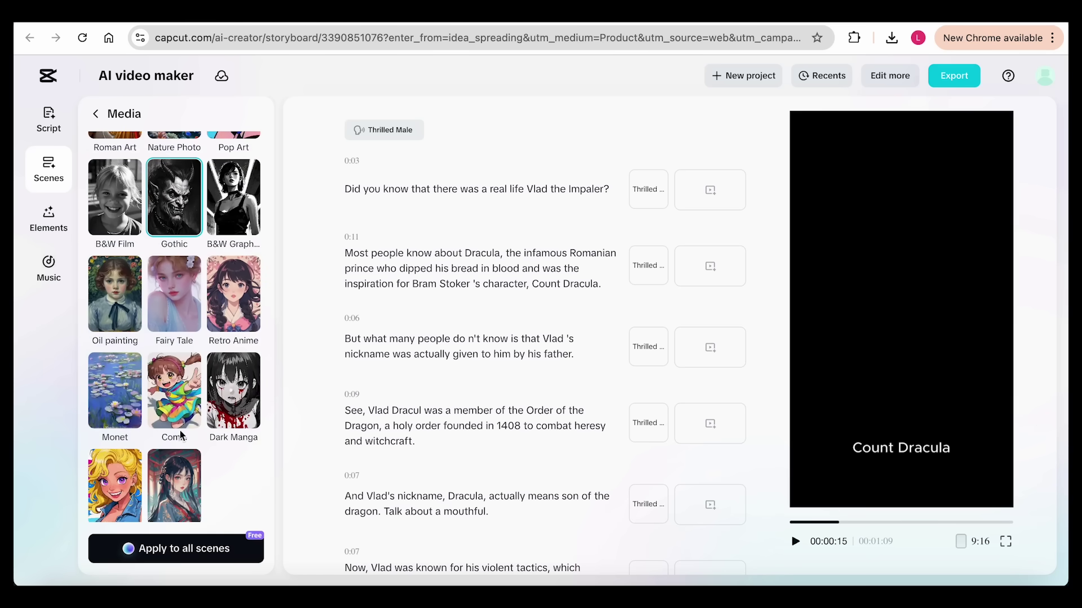
click(188, 550)
Review the illustrated scene list and play the preview from 0:00
scroll(208, 474, up, 3)
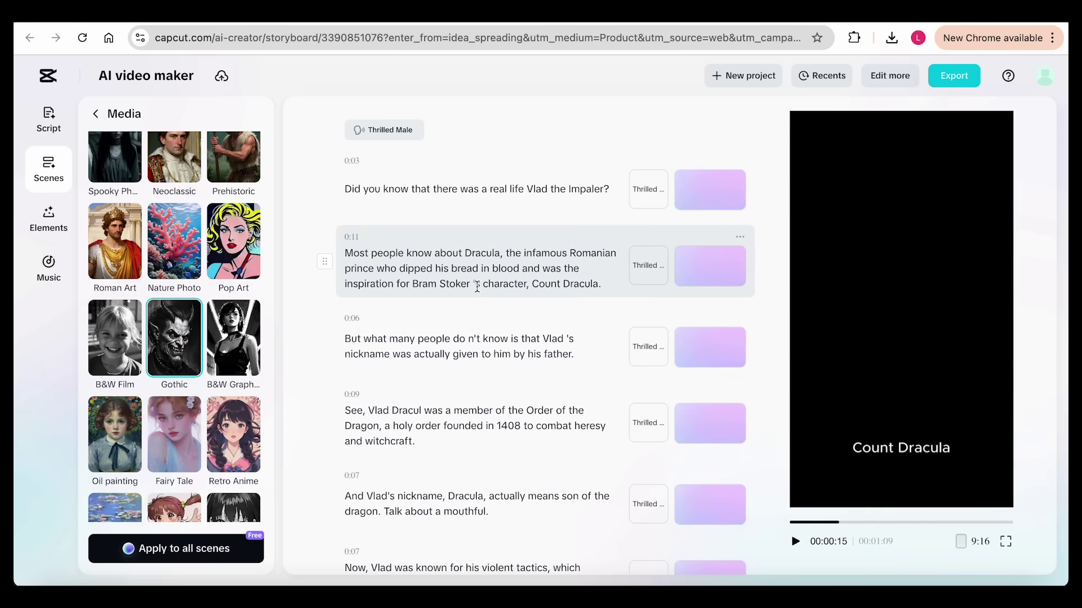
scroll(478, 288, down, 6)
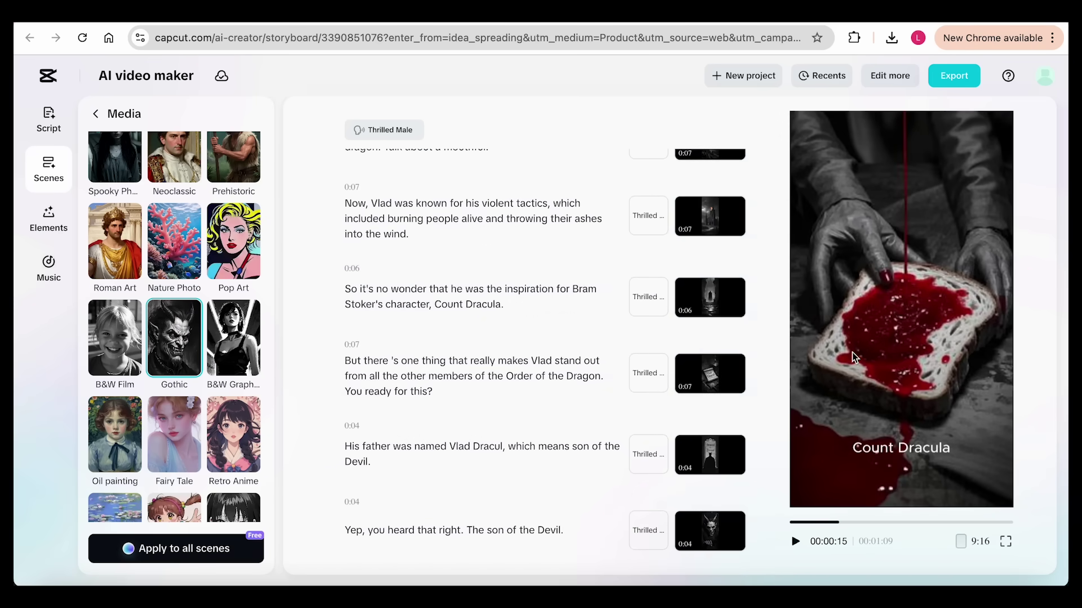
scroll(545, 319, up, 5)
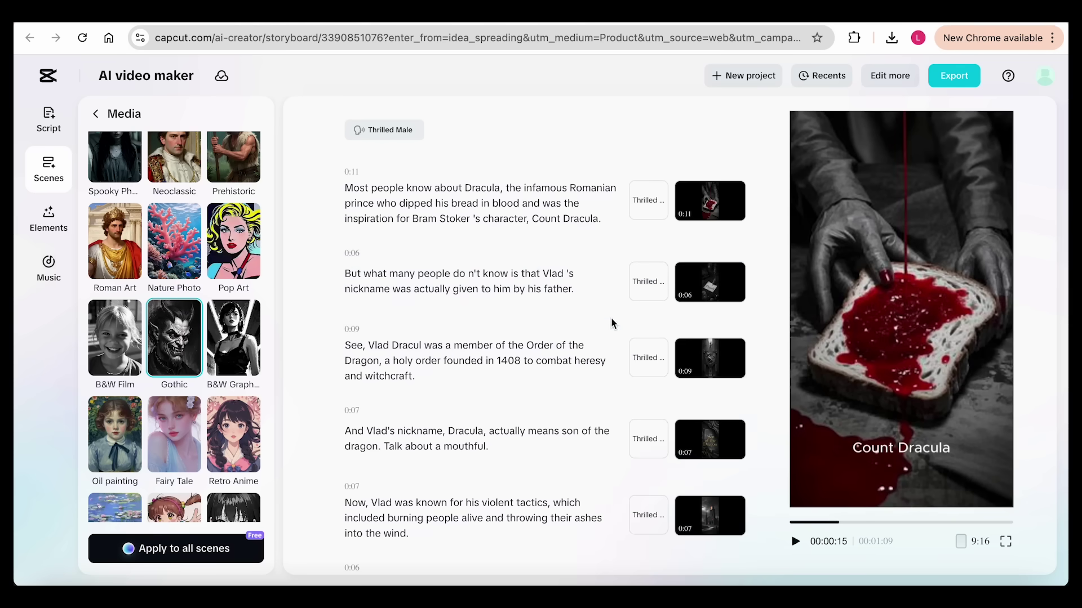
scroll(611, 329, down, 5)
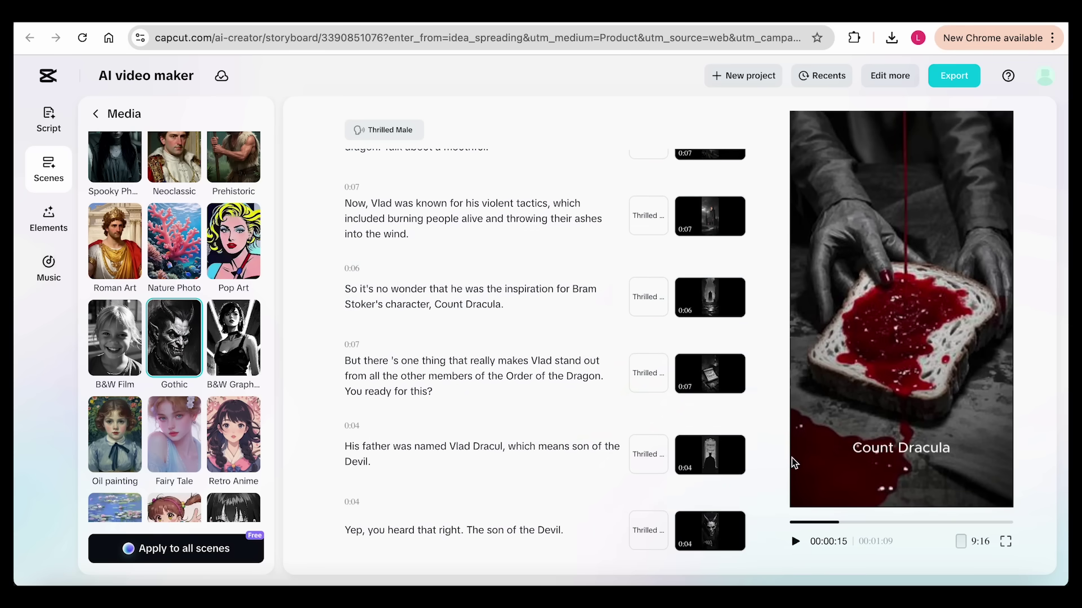
drag(836, 528, 784, 530)
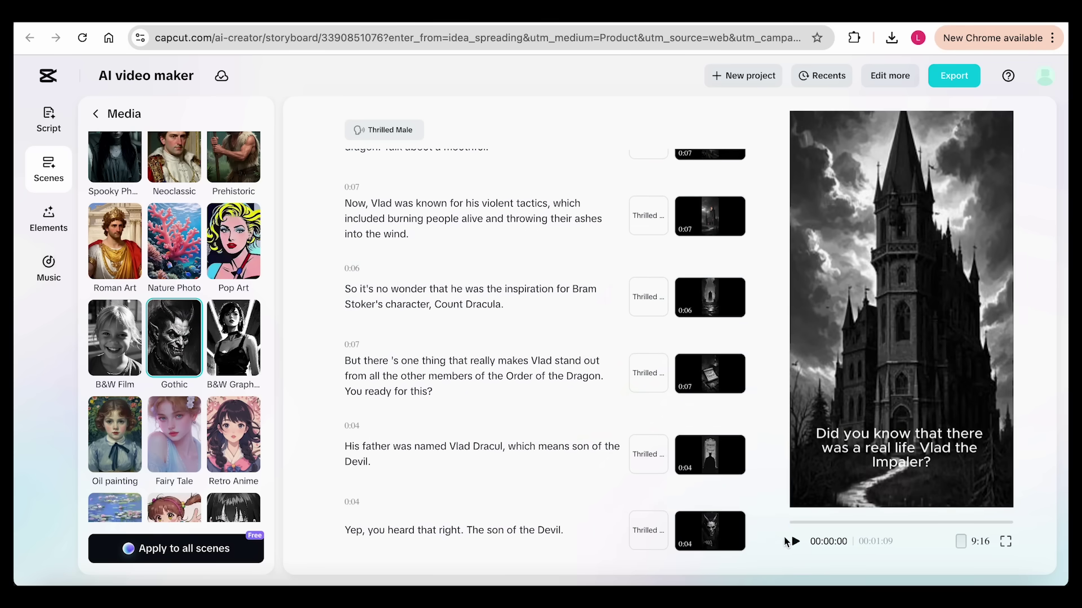
click(795, 541)
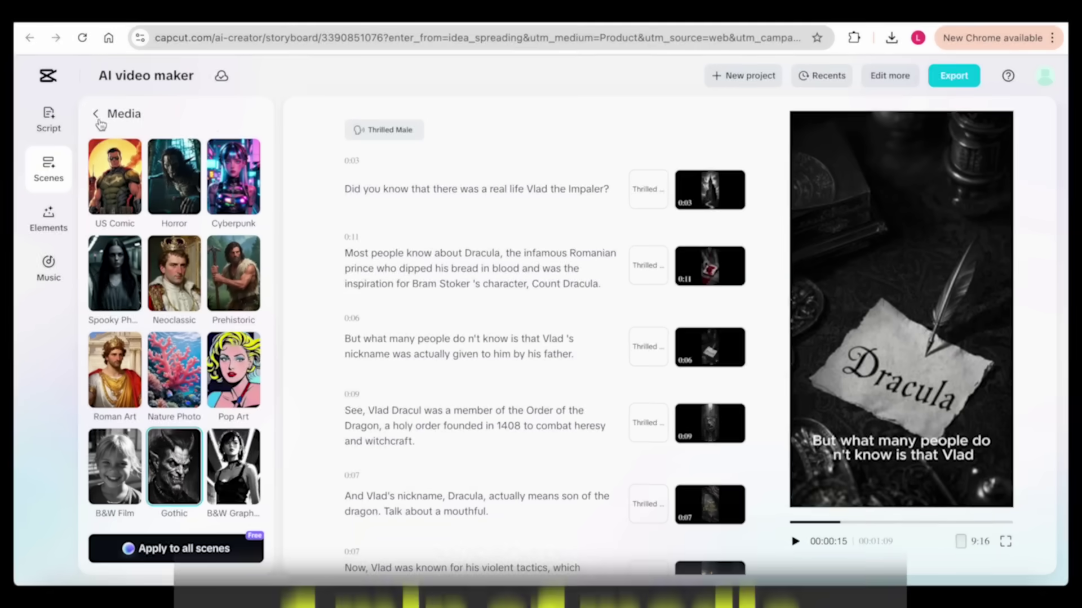
Try Match your media and Match stock media, then cancel to keep the Gothic images
click(97, 114)
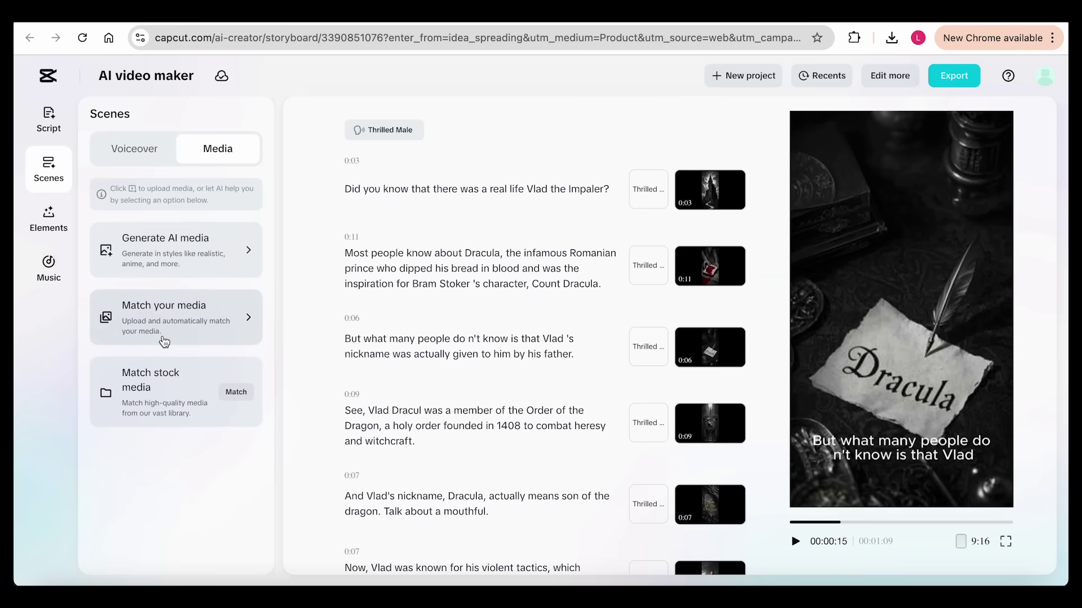
click(164, 338)
click(166, 407)
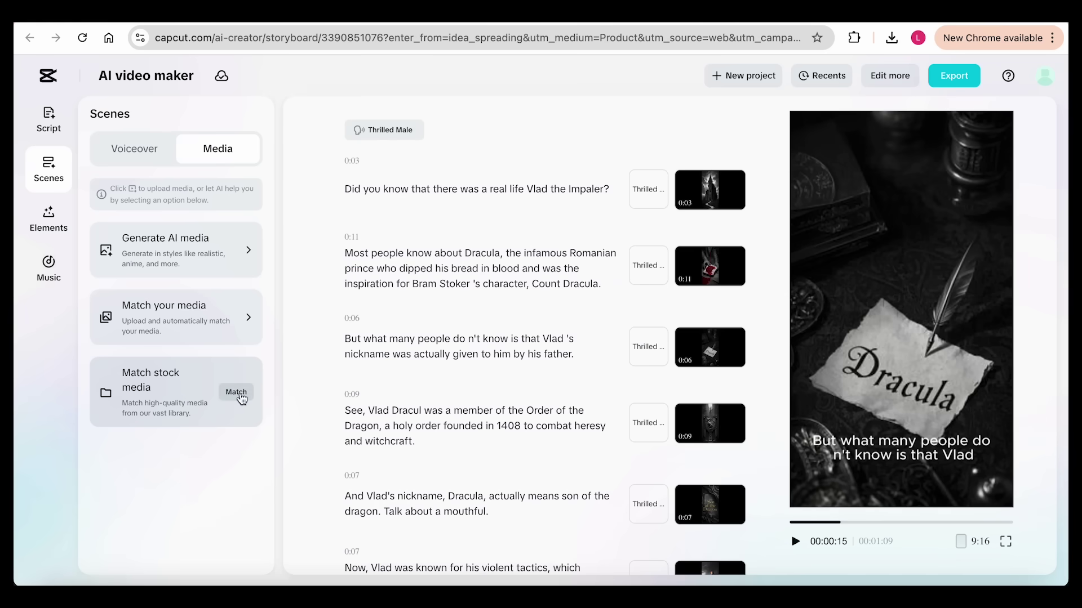
click(236, 392)
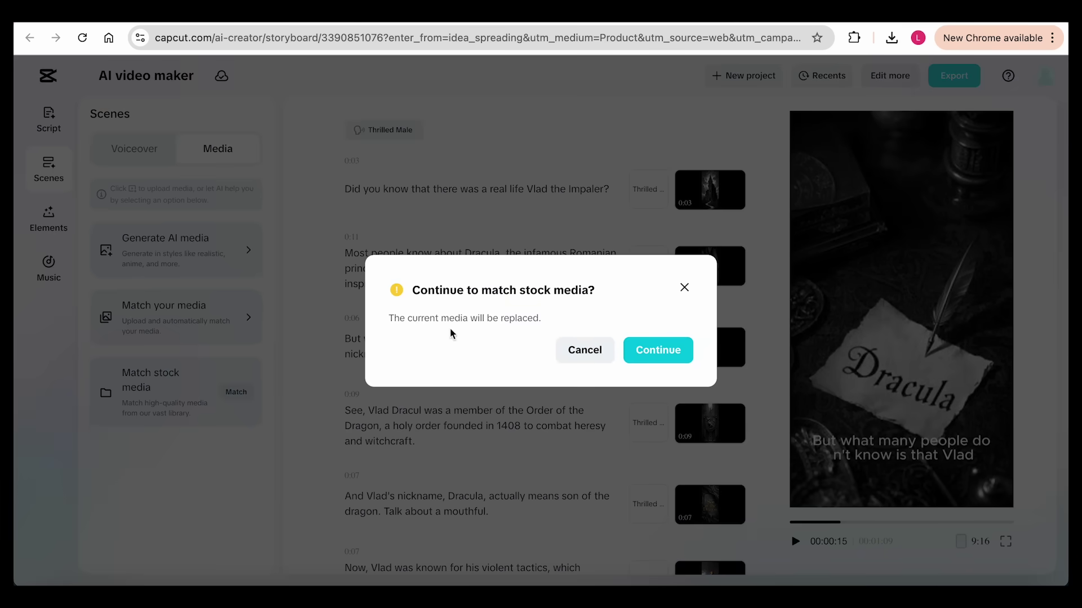
click(684, 287)
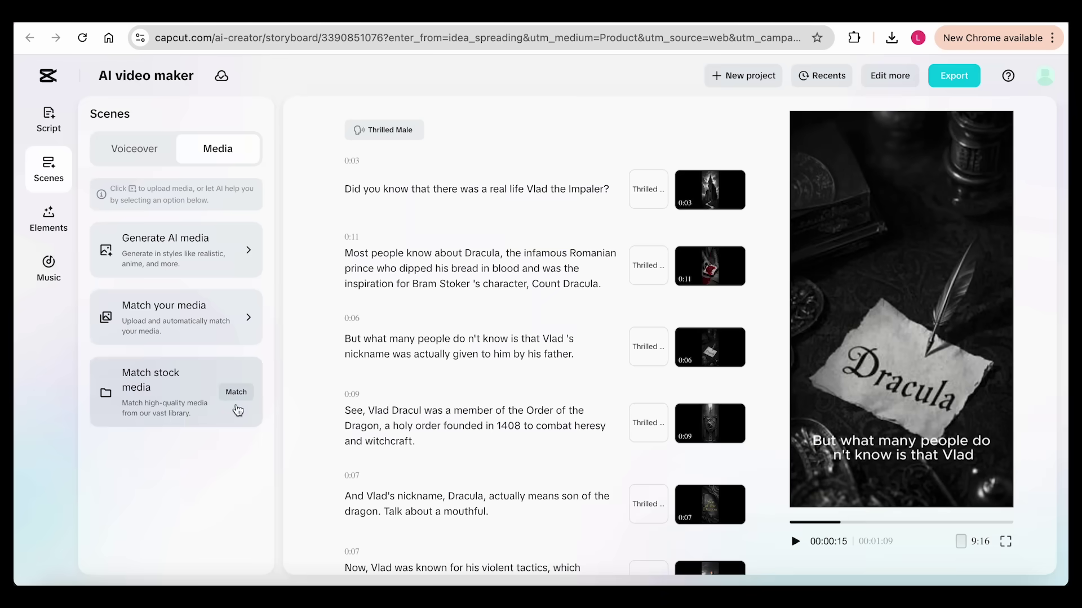
Search music for 'scary' and add the 'Scary, creepy, dark horror' track as background music
click(67, 224)
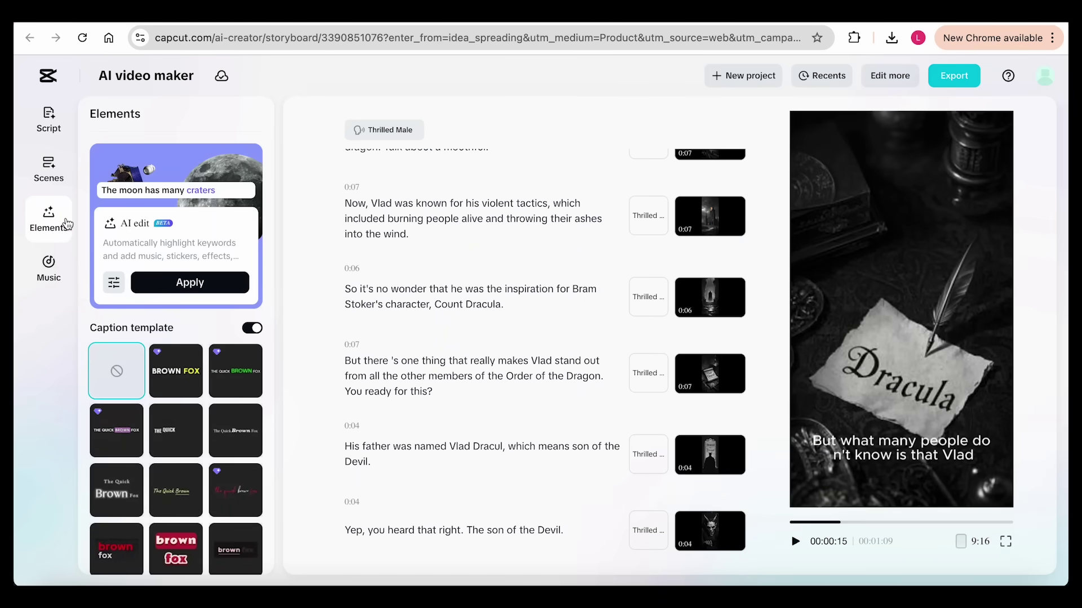
scroll(212, 403, down, 2)
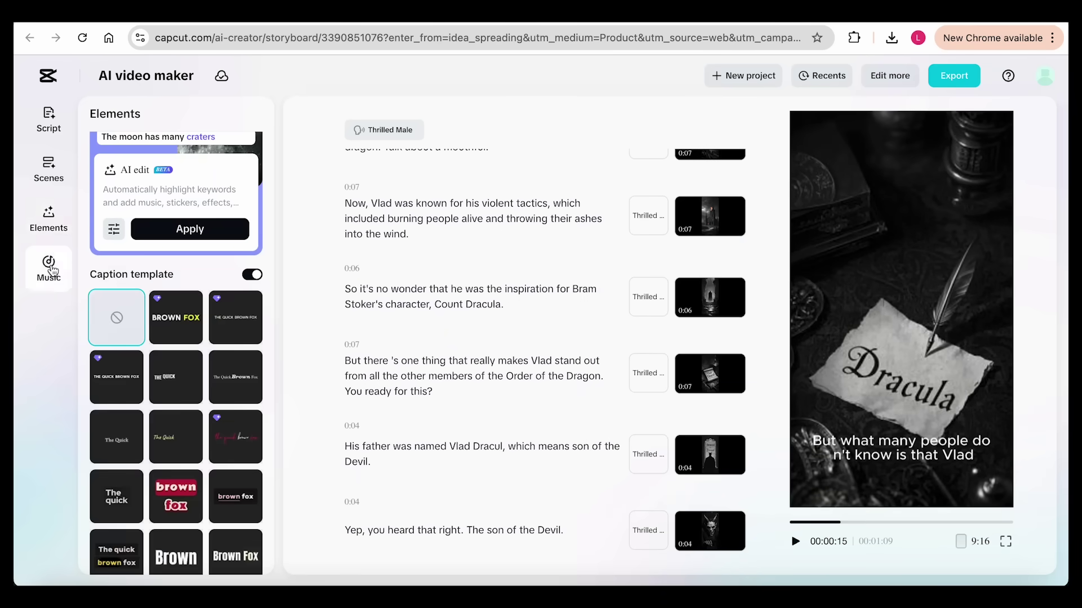
click(54, 270)
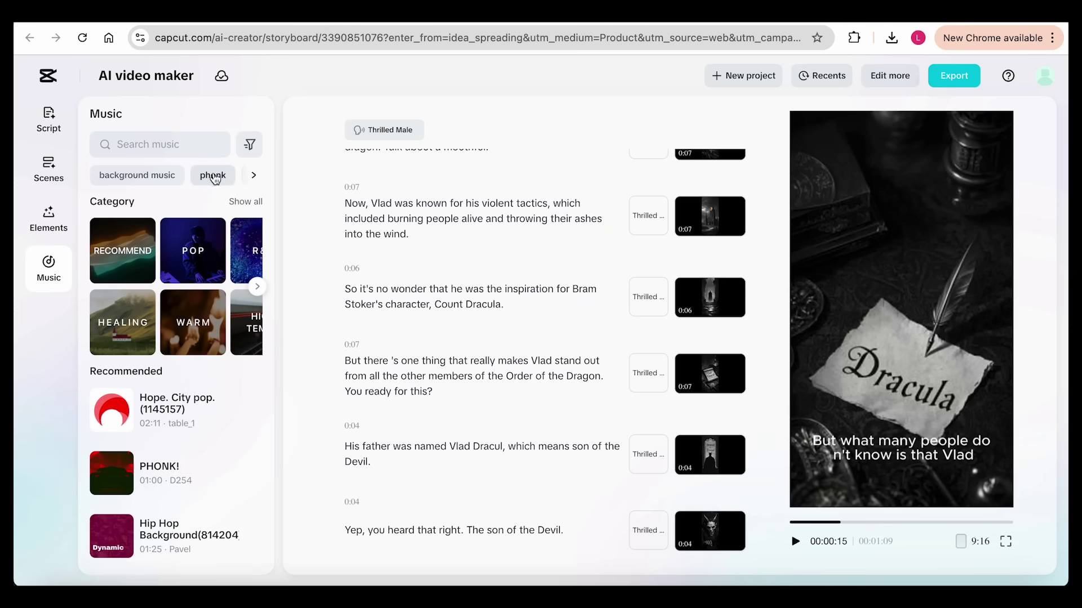
click(174, 146)
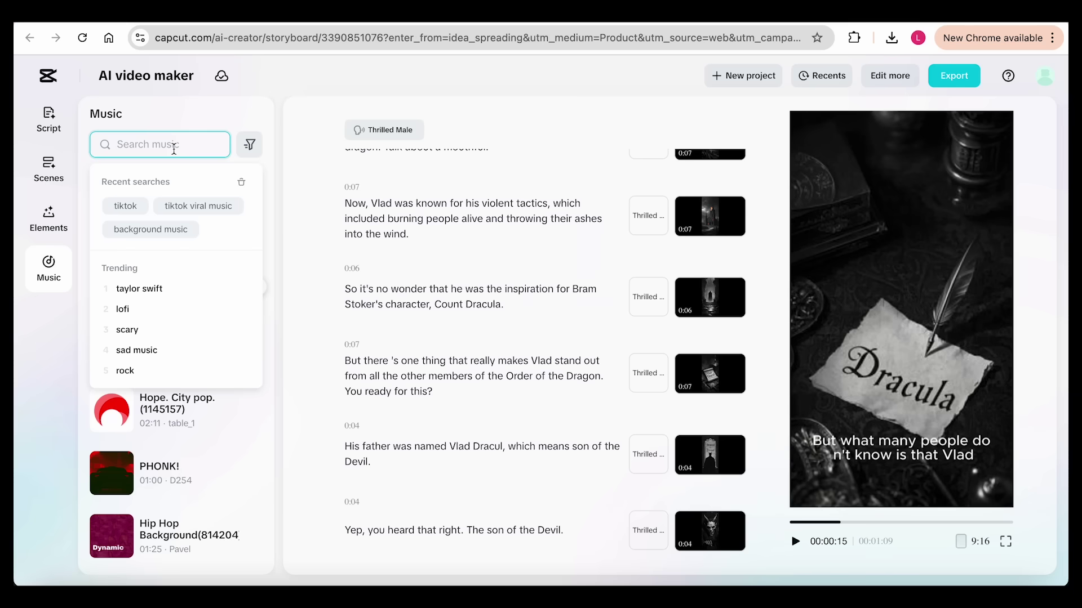
click(128, 330)
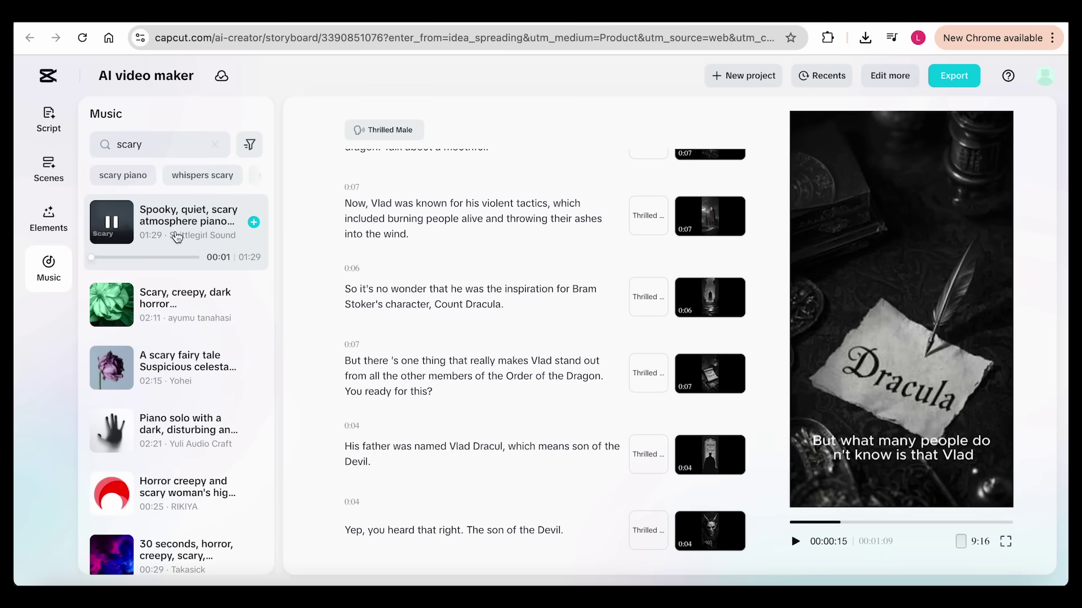
click(120, 308)
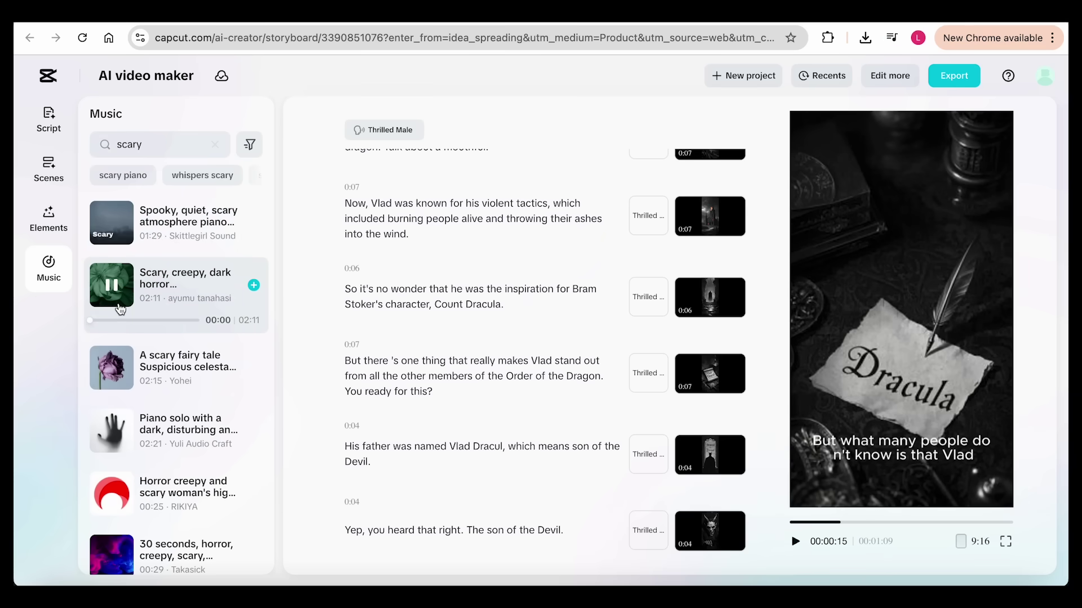
scroll(120, 309, down, 1)
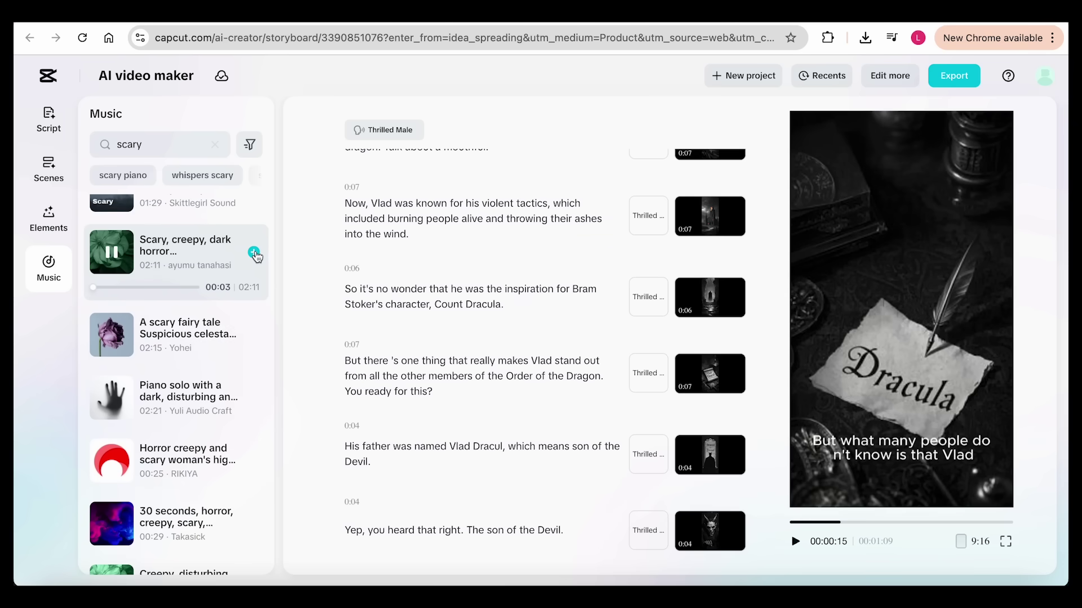
click(254, 253)
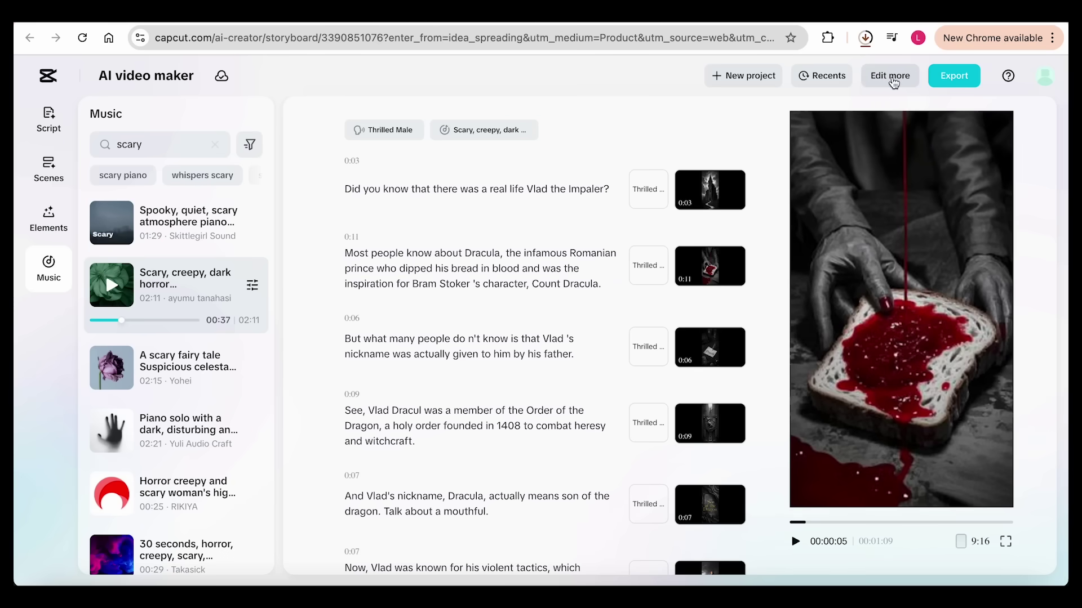
Open the Vlad project in the full editor and download it from the cloud space
click(890, 77)
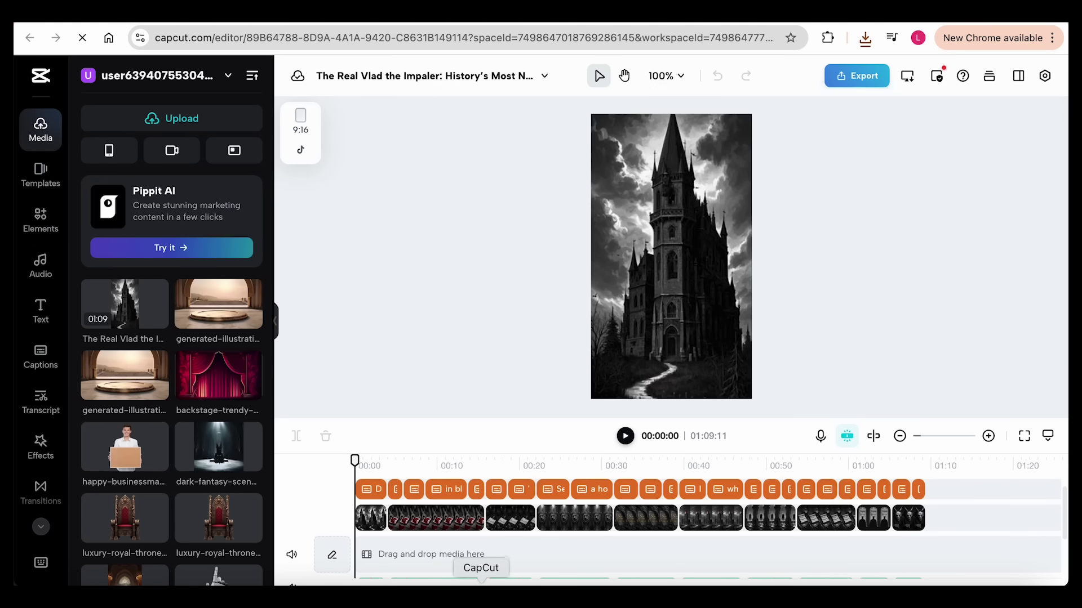
click(481, 583)
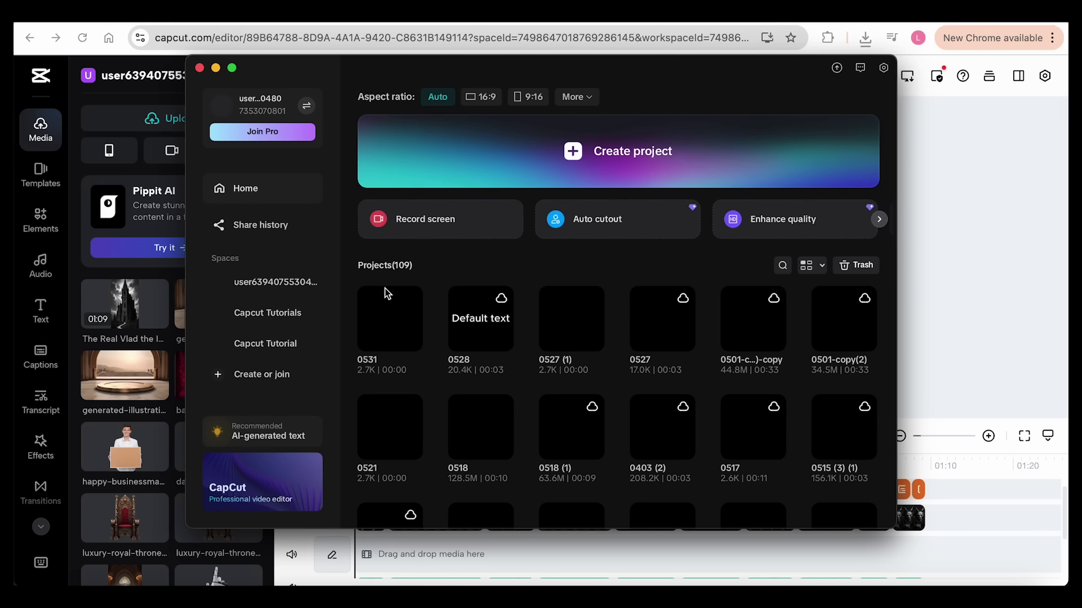
click(293, 284)
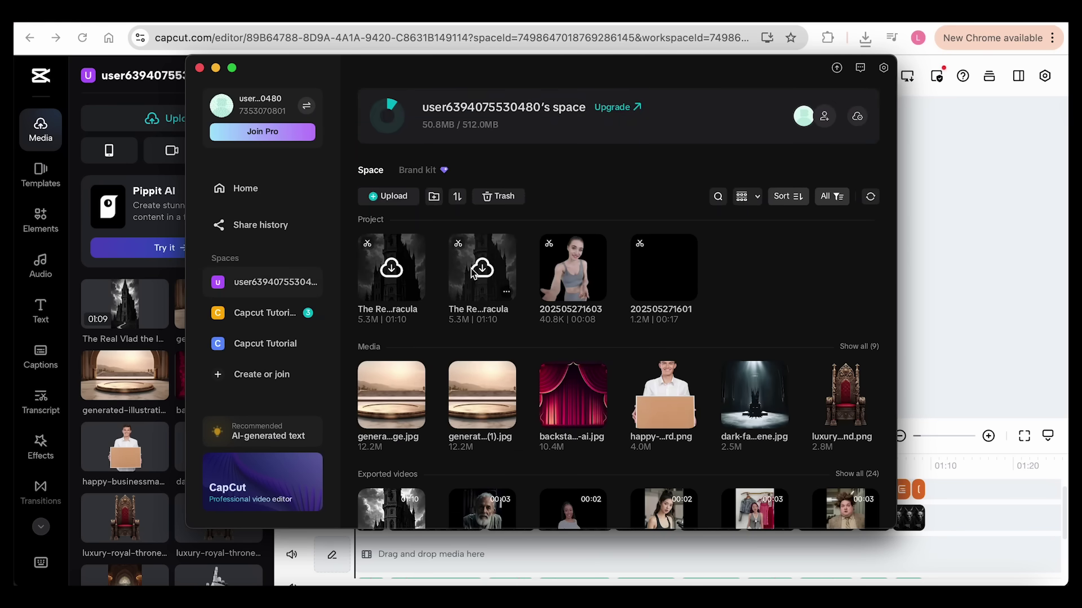
click(383, 264)
click(620, 324)
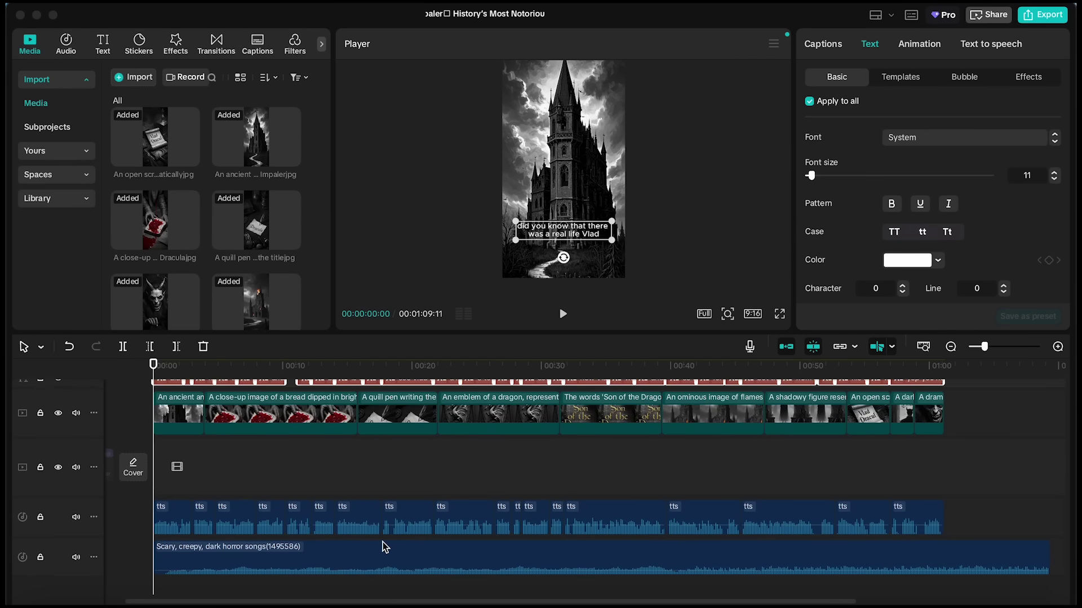
Select the quill pen image and opening castle clip, zoom the timeline, and return to the start
click(257, 227)
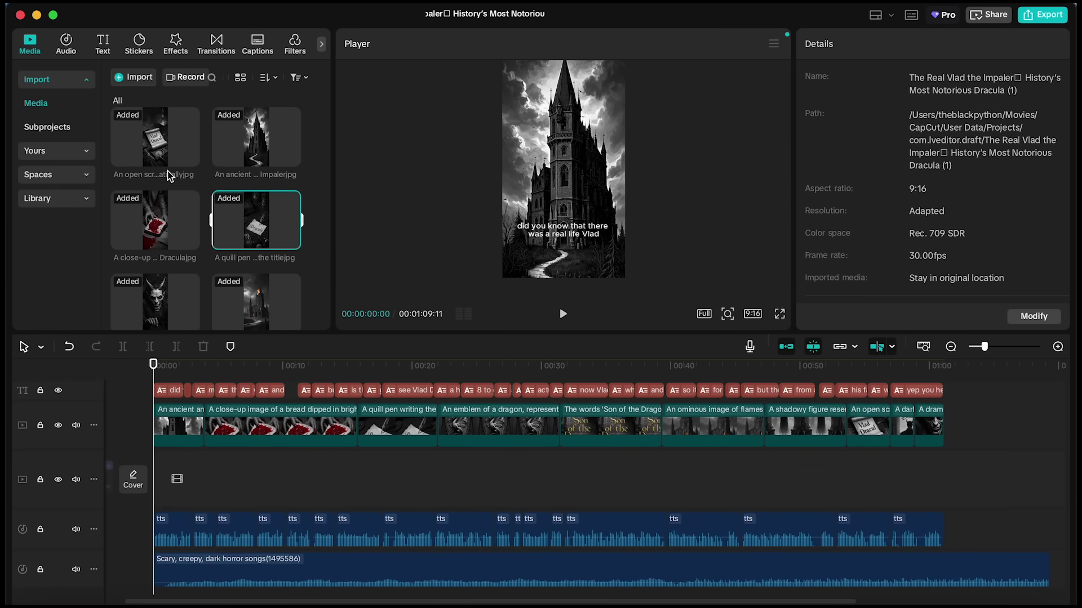
click(189, 428)
scroll(179, 429, up, 2)
scroll(179, 429, up, 2)
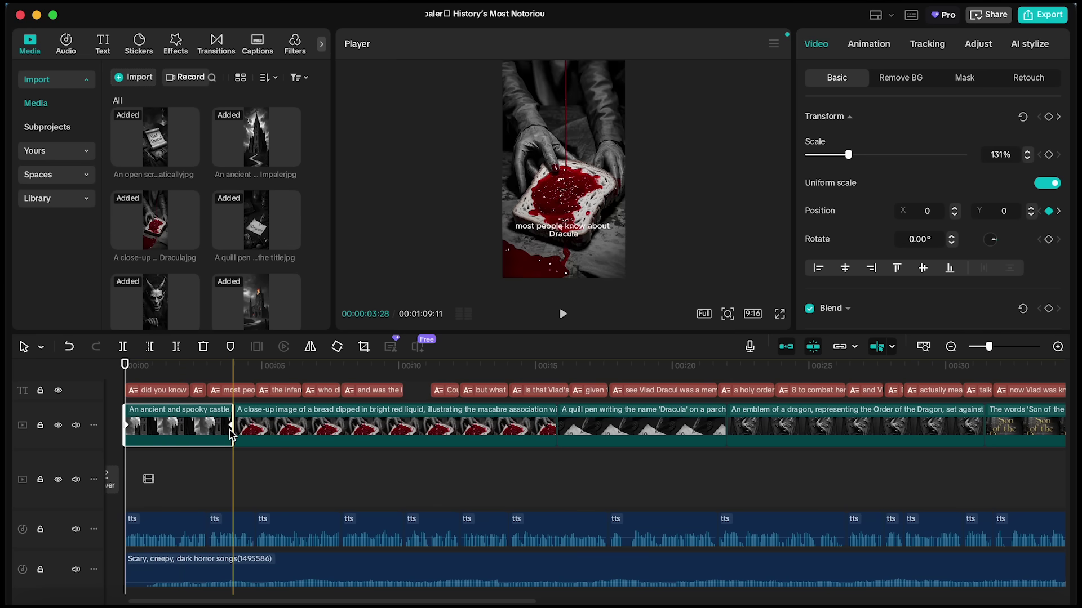
key(Home)
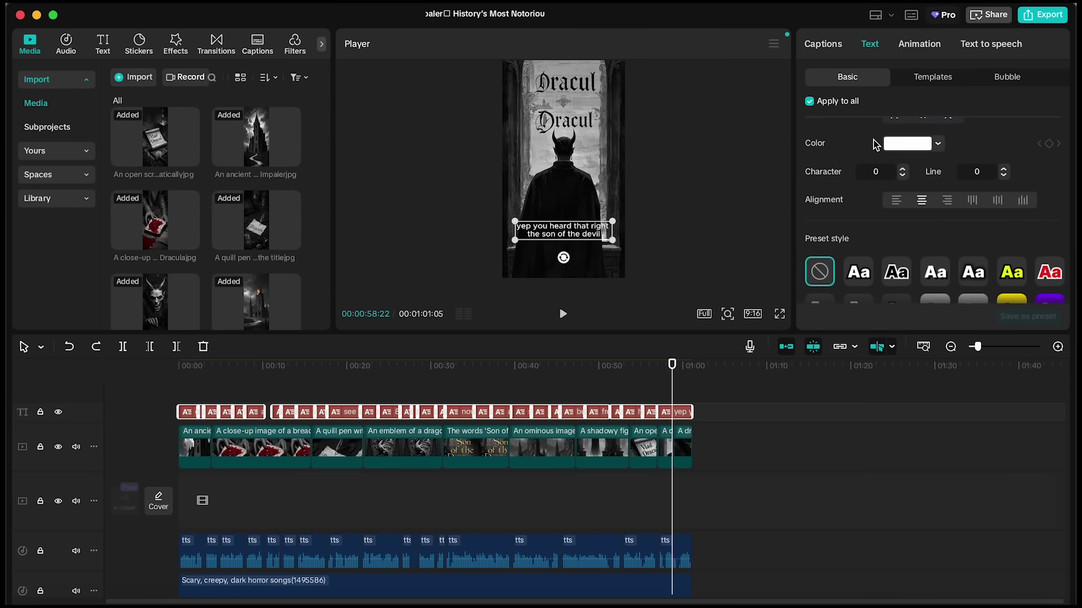
Apply the Bounce Out caption animation so captions appear one word at a time
scroll(852, 194, up, 4)
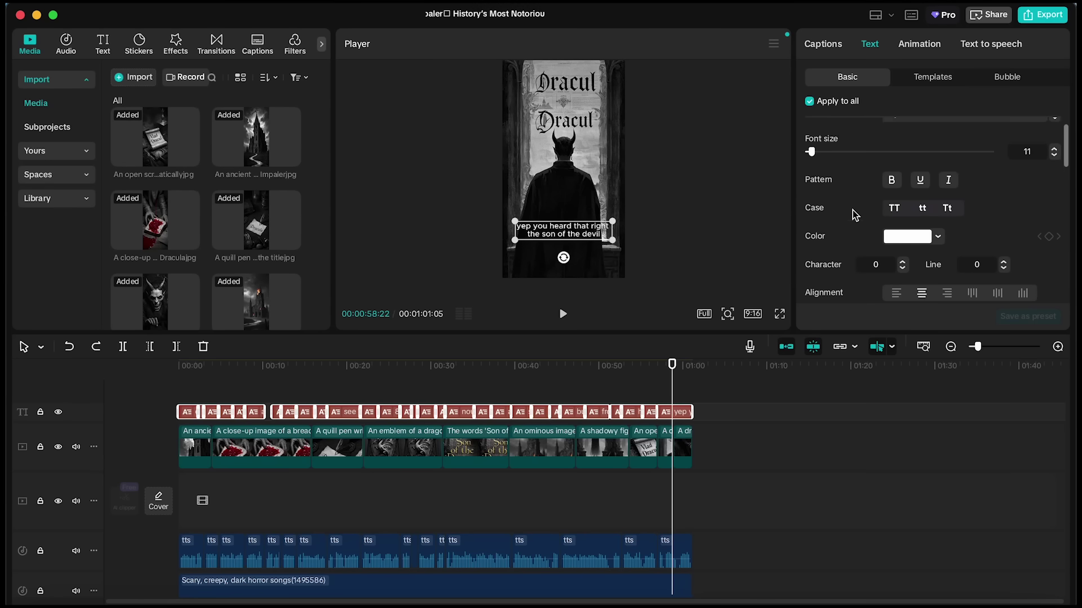
click(928, 45)
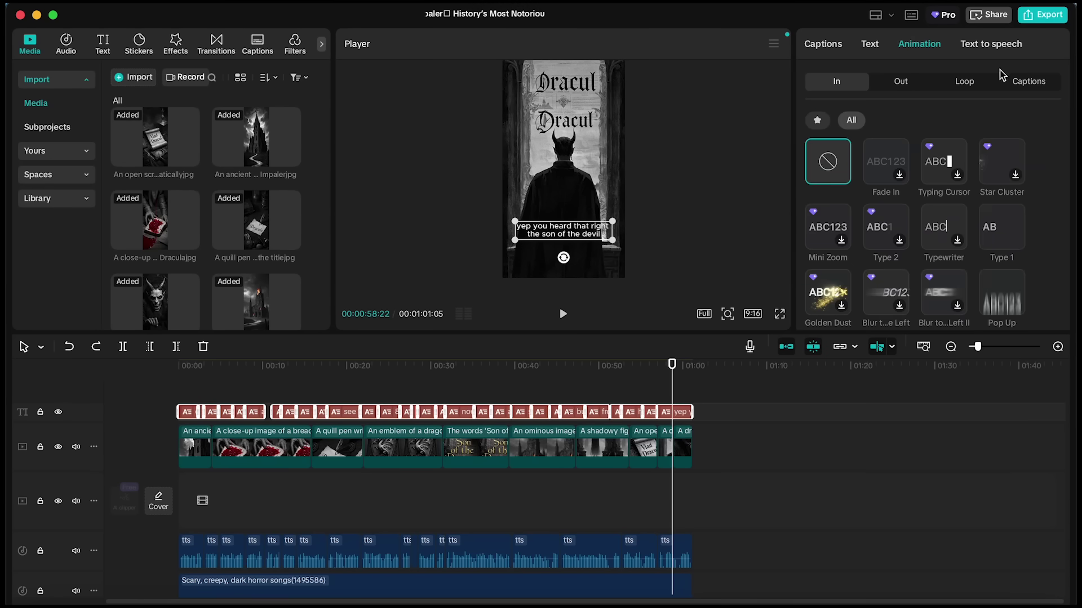
click(1028, 83)
scroll(886, 175, up, 3)
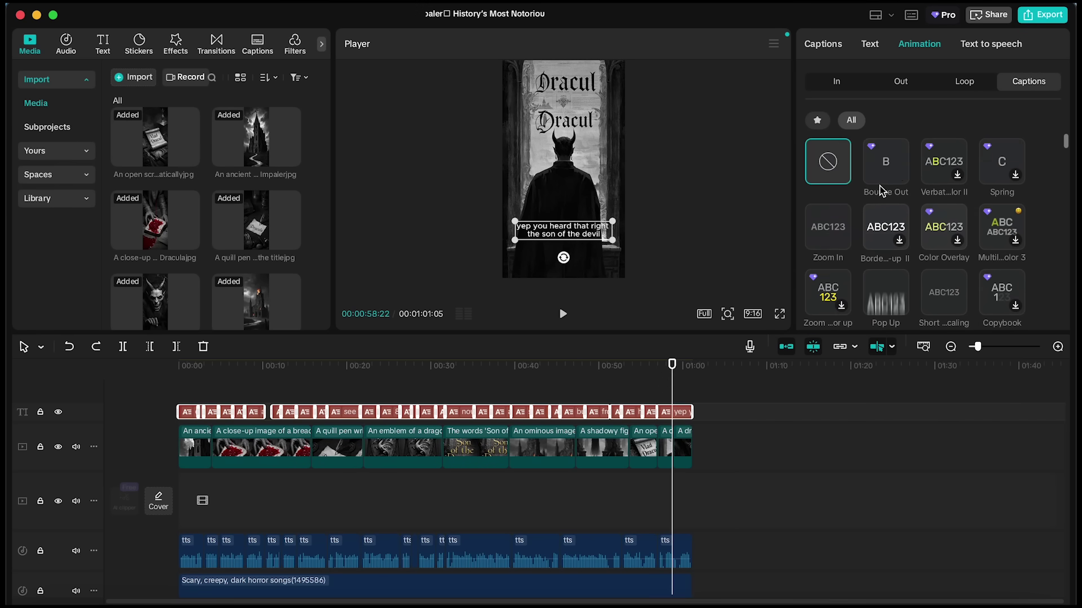
click(876, 183)
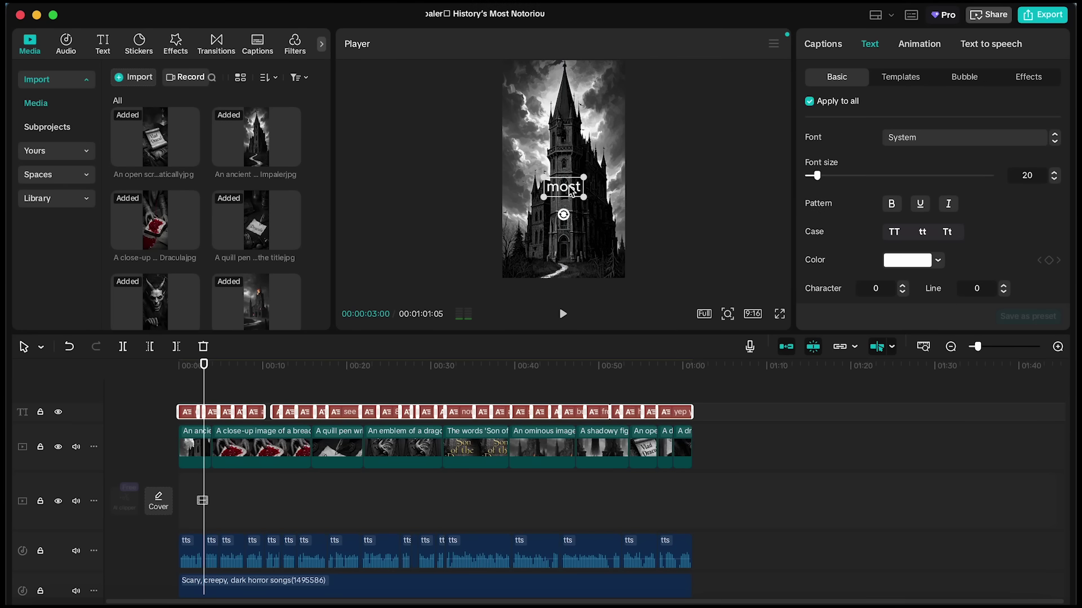
Give the captions an outlined yellow preset style and merge all caption clips into Compound clip1
scroll(839, 241, down, 5)
click(895, 248)
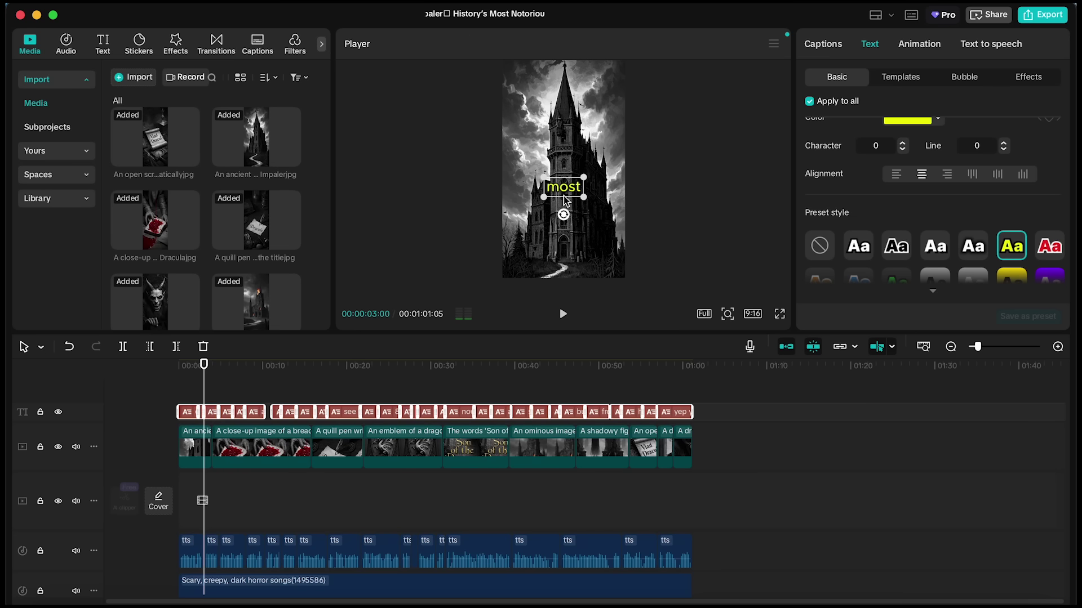
drag(700, 386, 176, 428)
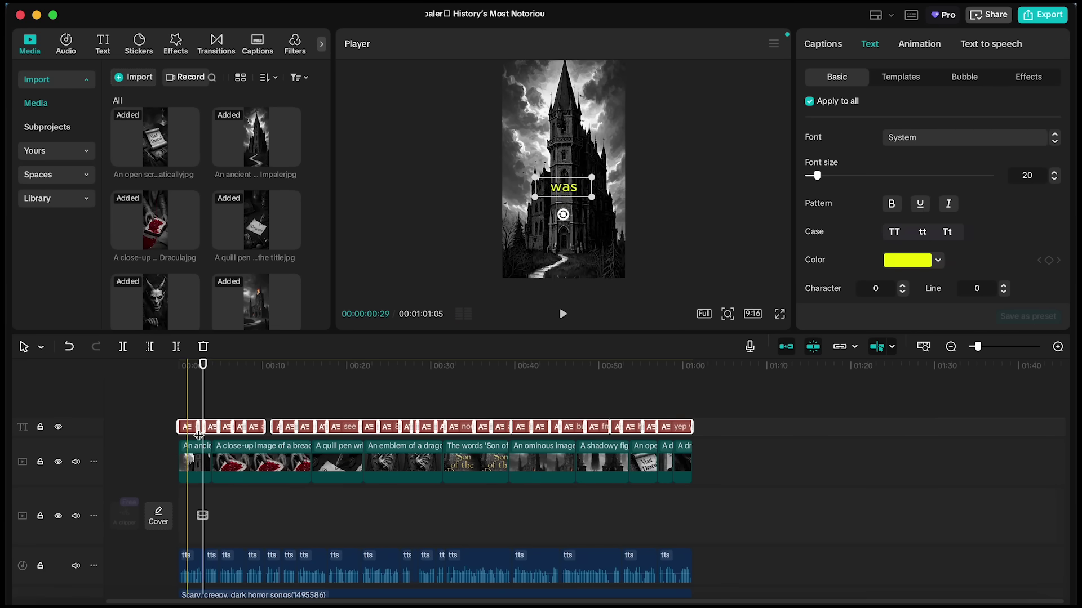
right_click(199, 434)
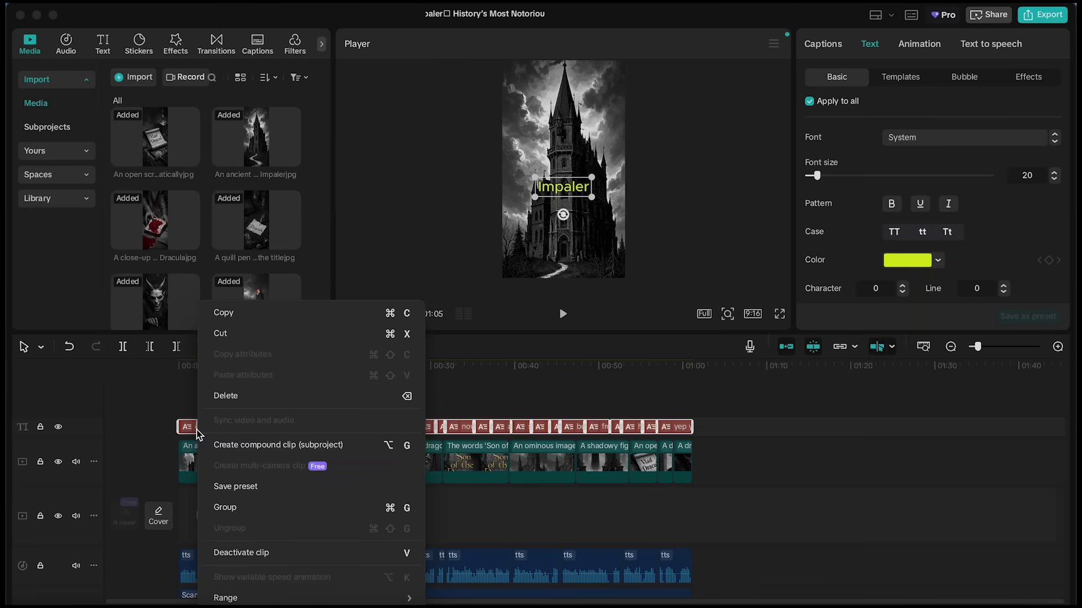
click(232, 447)
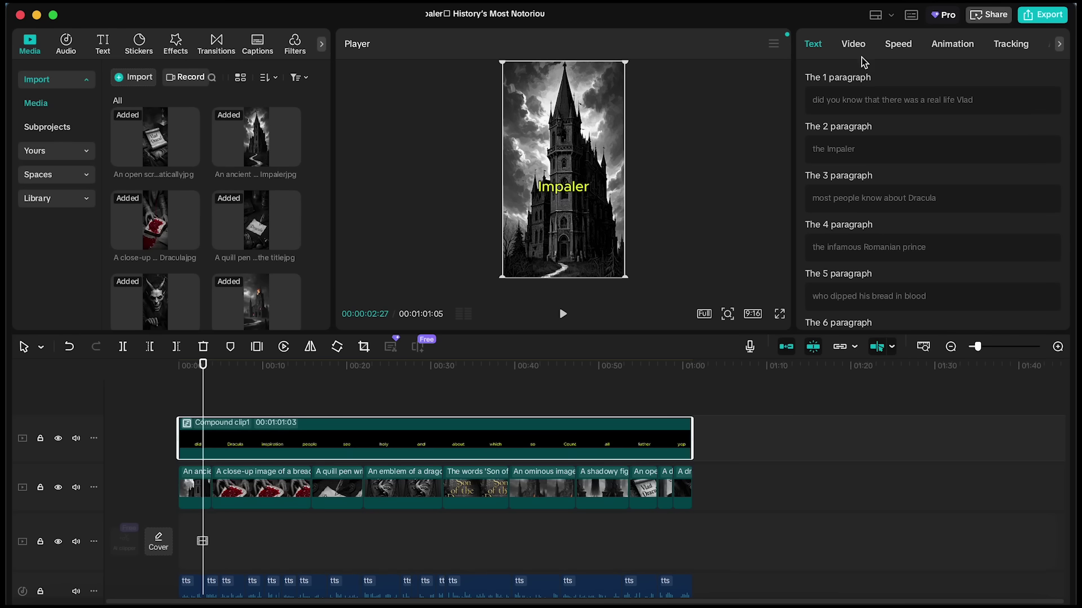
Turn on motion blur for the caption compound clip with Speed set to 6 times
click(856, 48)
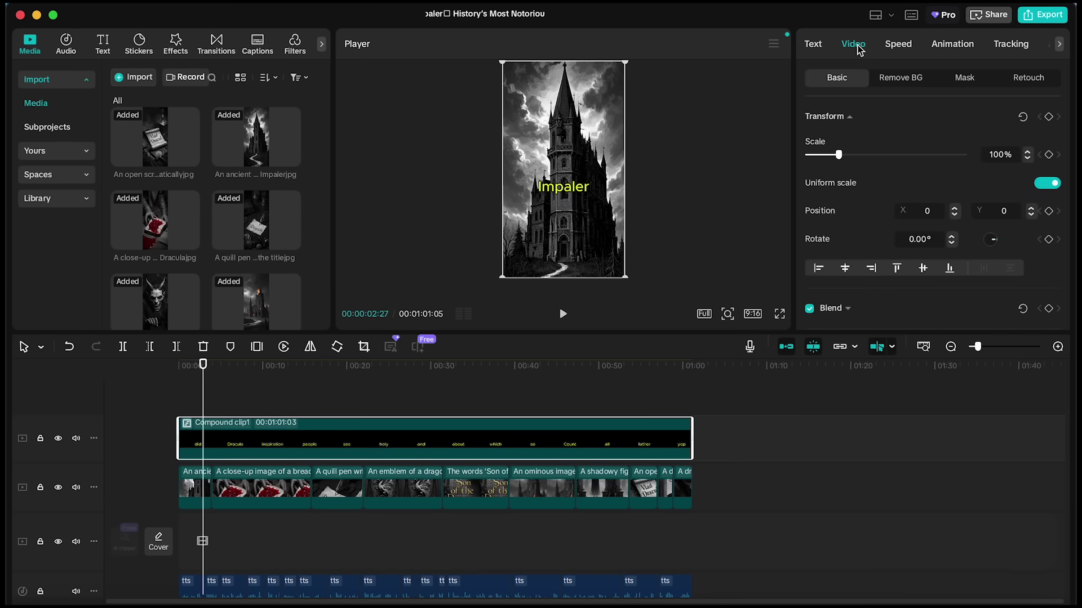
scroll(861, 209, down, 10)
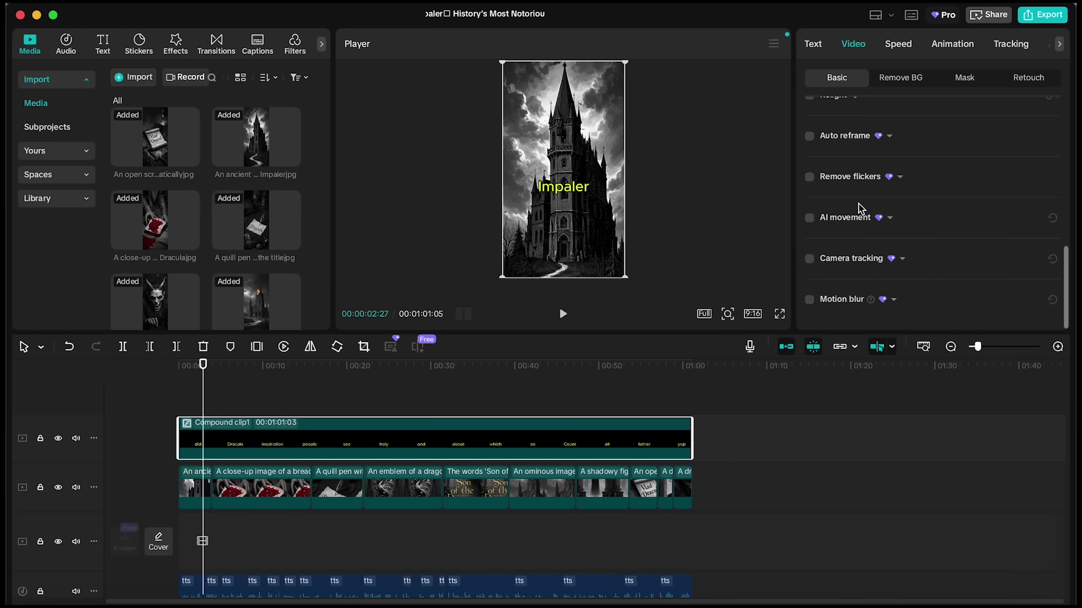
click(810, 300)
scroll(872, 287, down, 5)
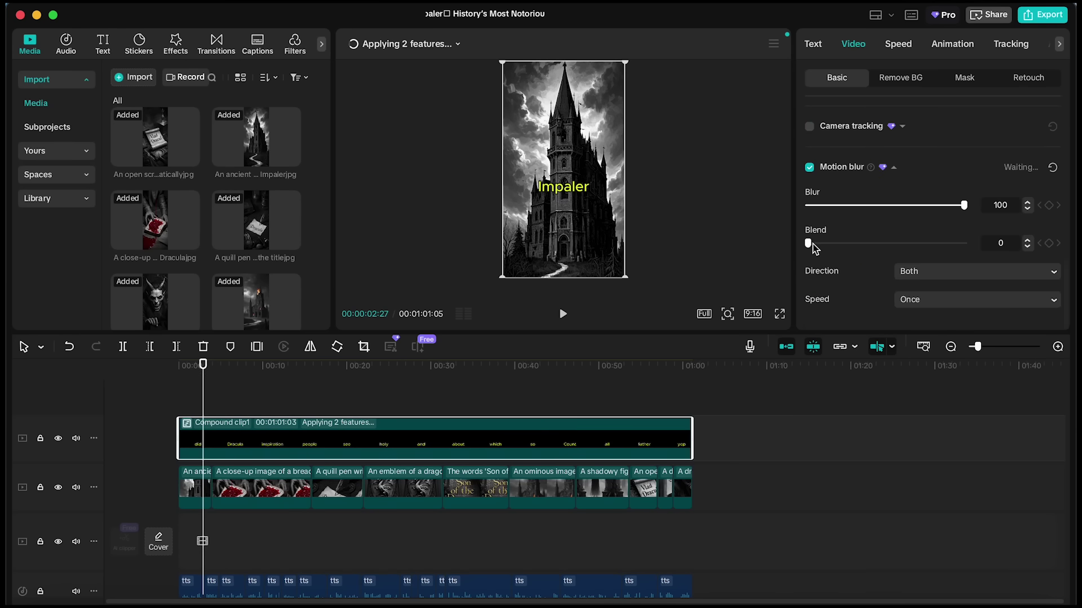
click(944, 300)
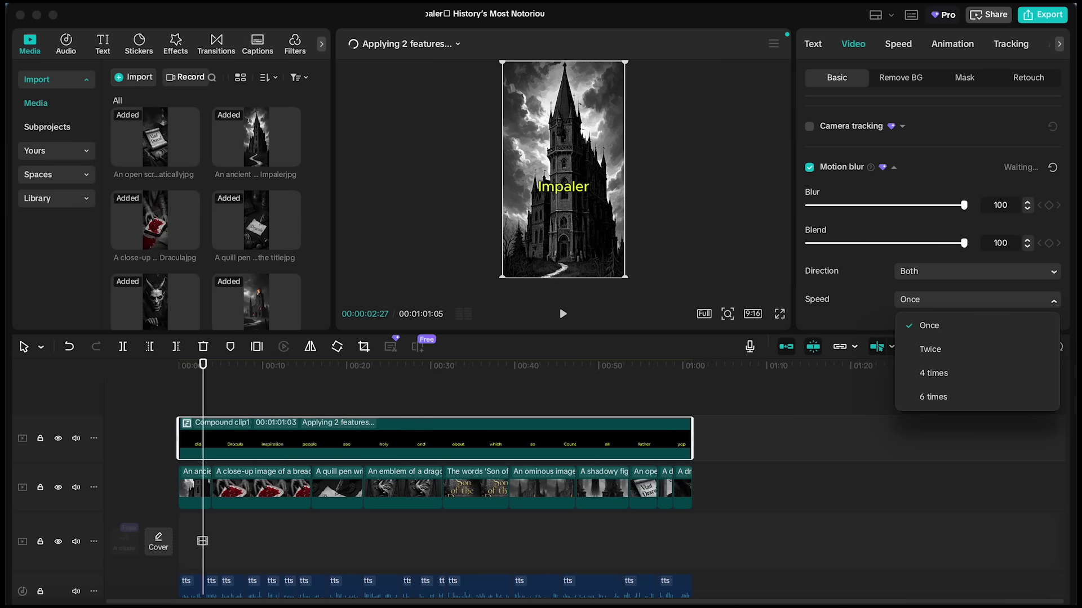
click(934, 396)
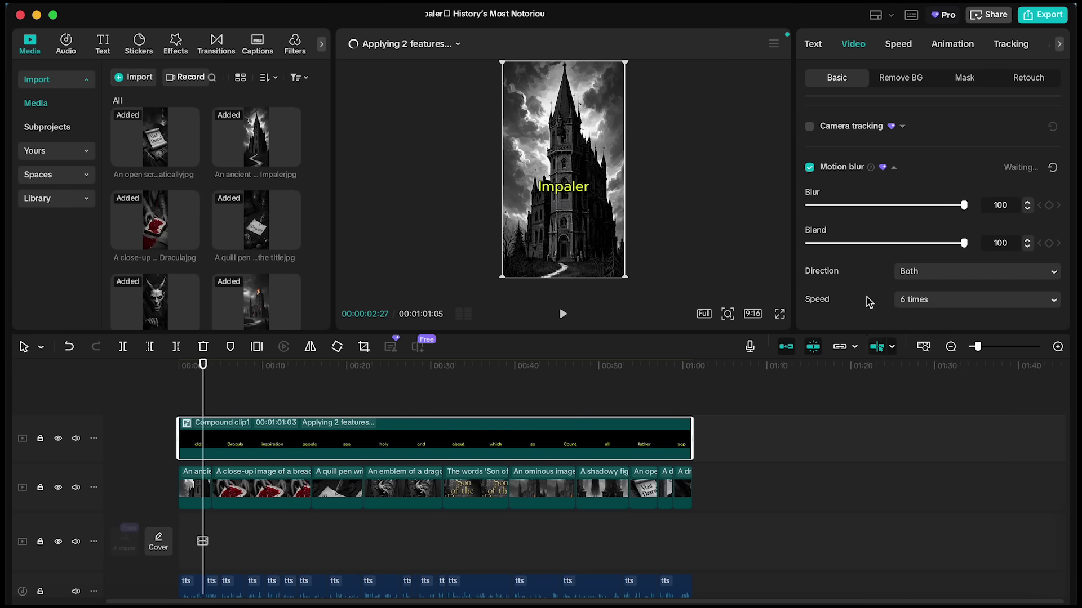
Play the video from the start in full-screen preview
click(173, 388)
key(space)
click(779, 314)
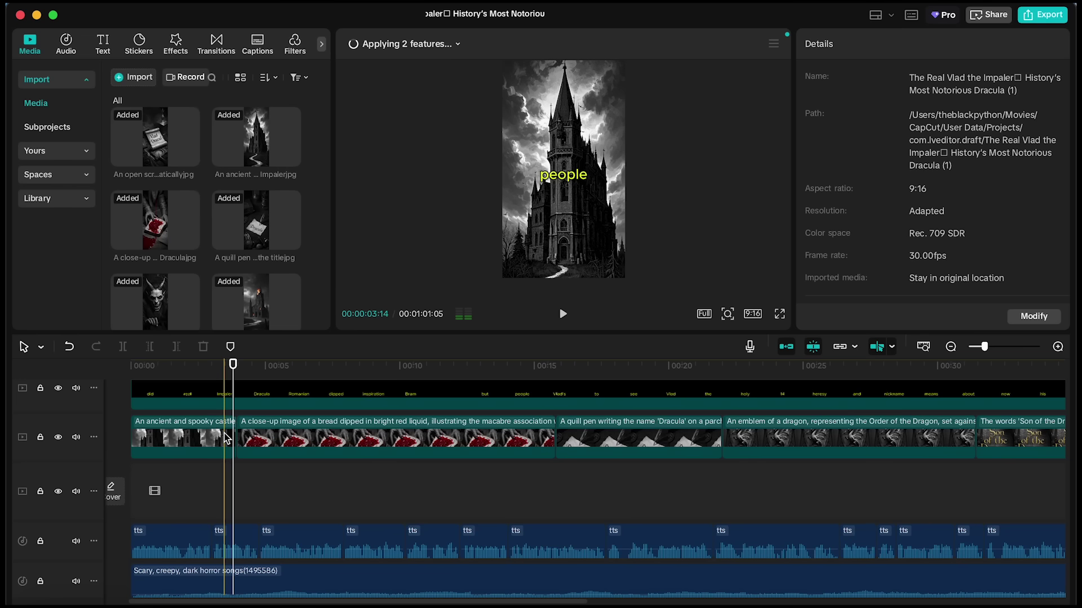
Add a Color Glitch transition between the image clips and apply it across the main track
click(183, 437)
click(216, 40)
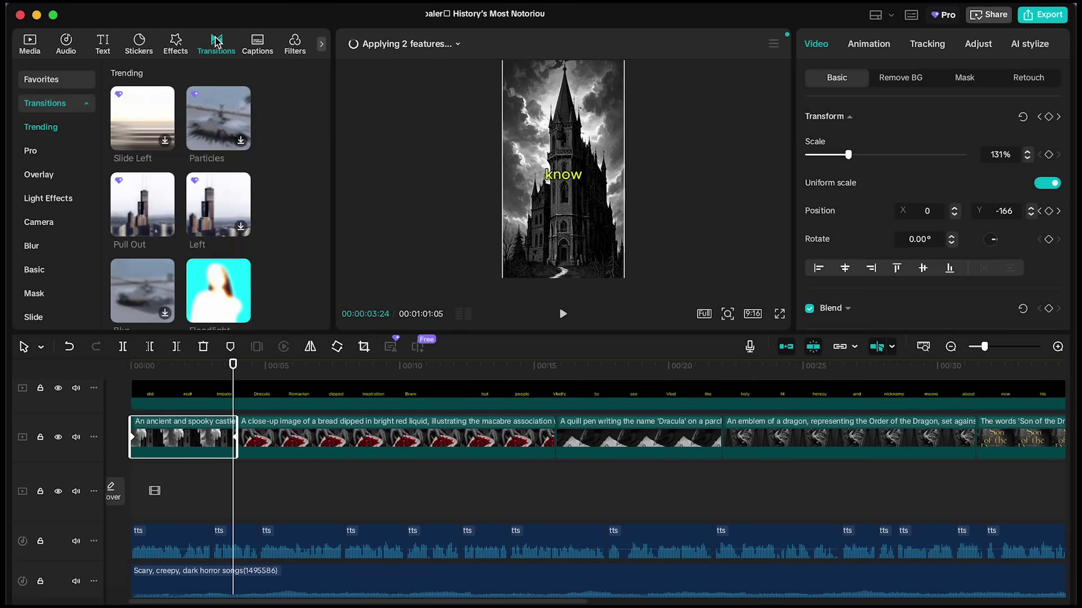
scroll(72, 285, down, 2)
click(36, 284)
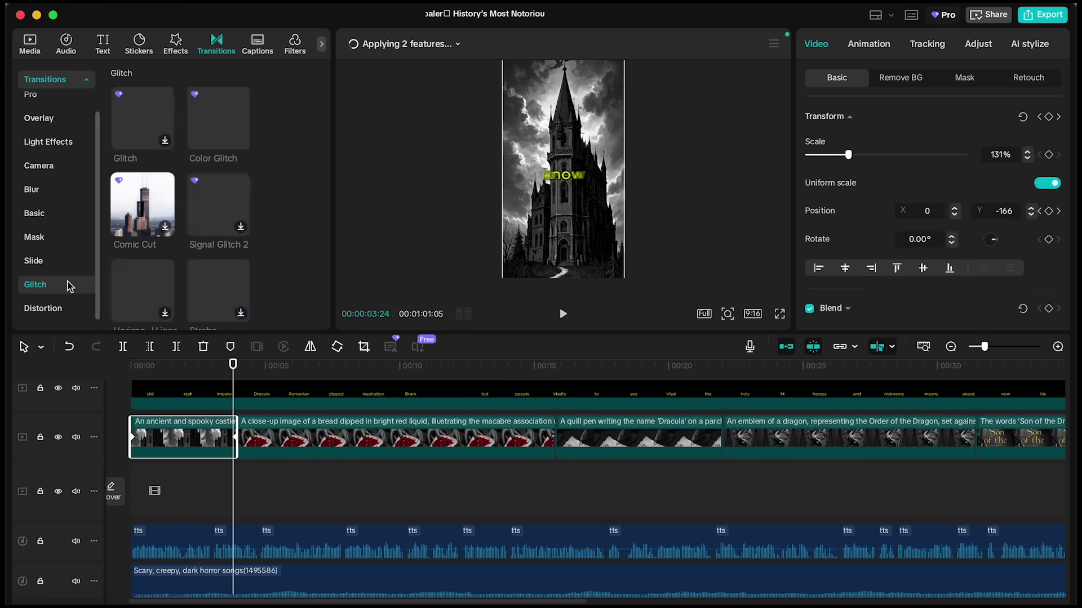
click(241, 141)
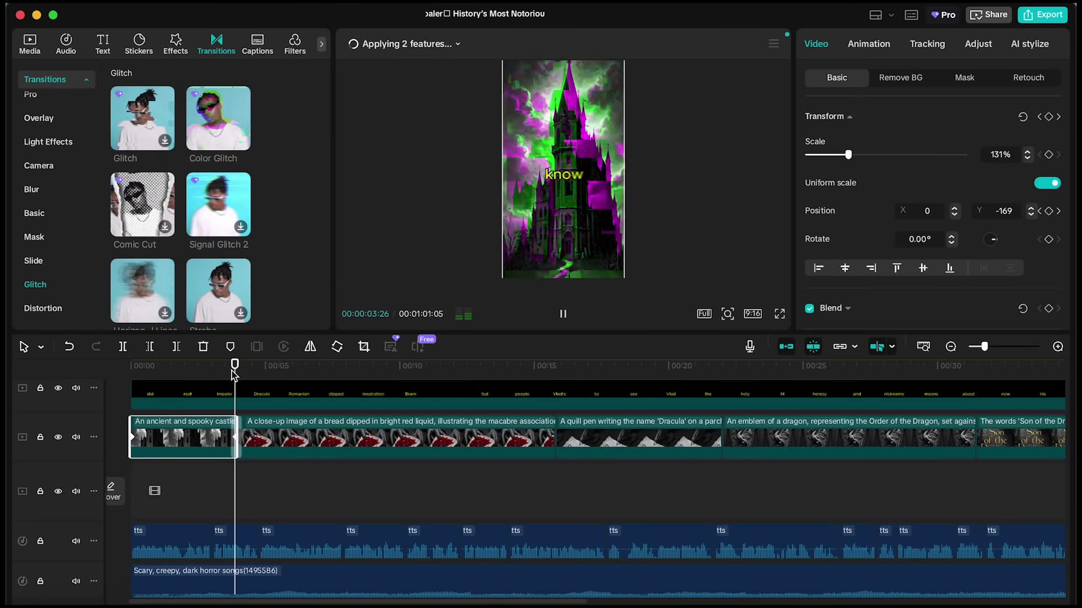
drag(248, 289, 505, 352)
click(555, 365)
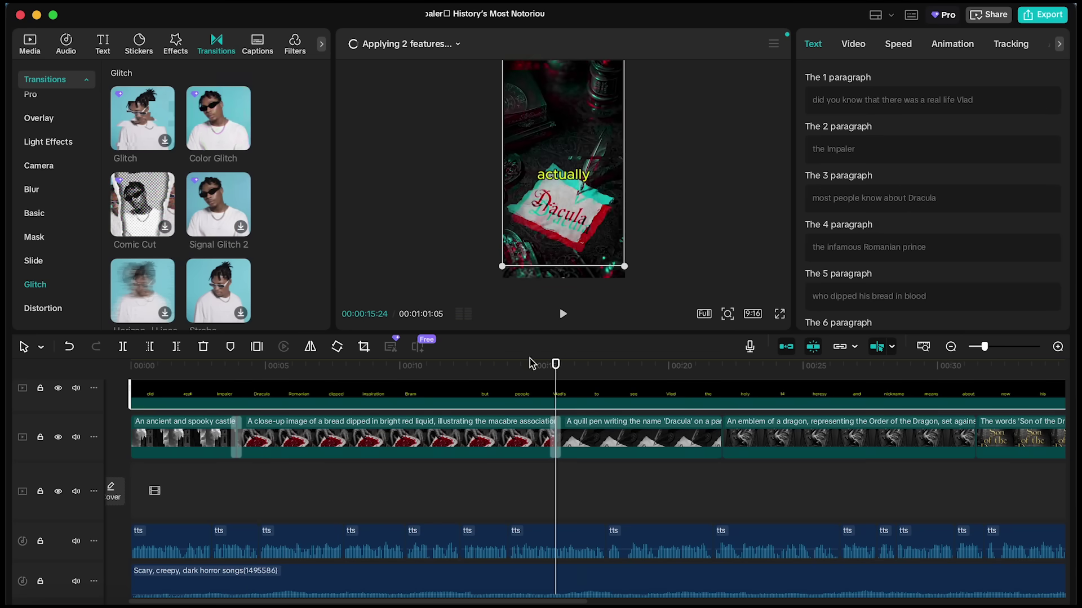
key(shift+z)
key(ctrl+a)
Review the glitch transitions along the timeline through to the end
click(387, 496)
key(ctrl+equal)
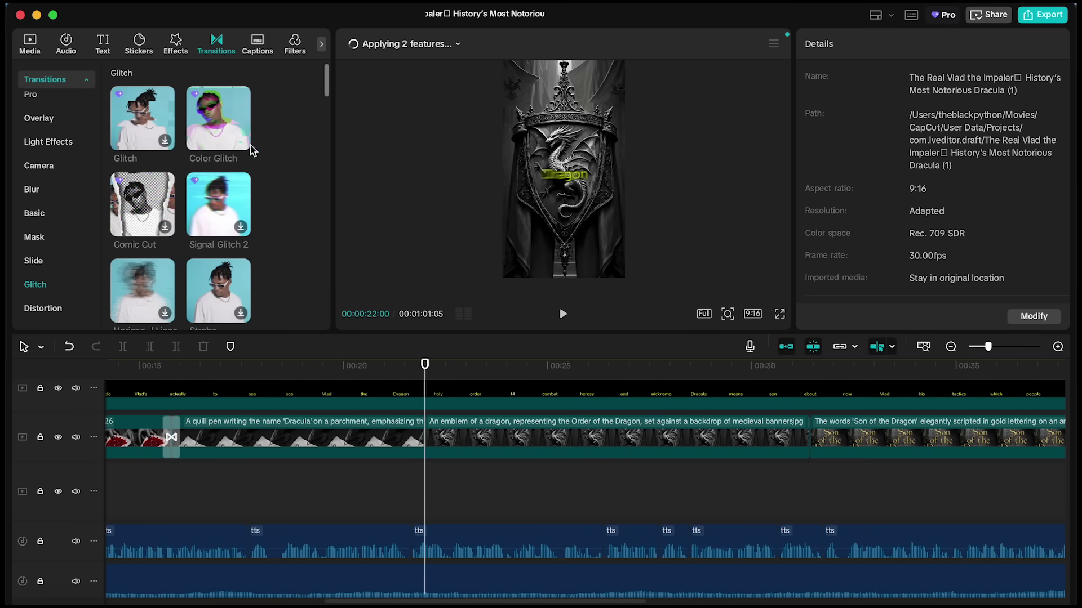
click(658, 437)
key(Down)
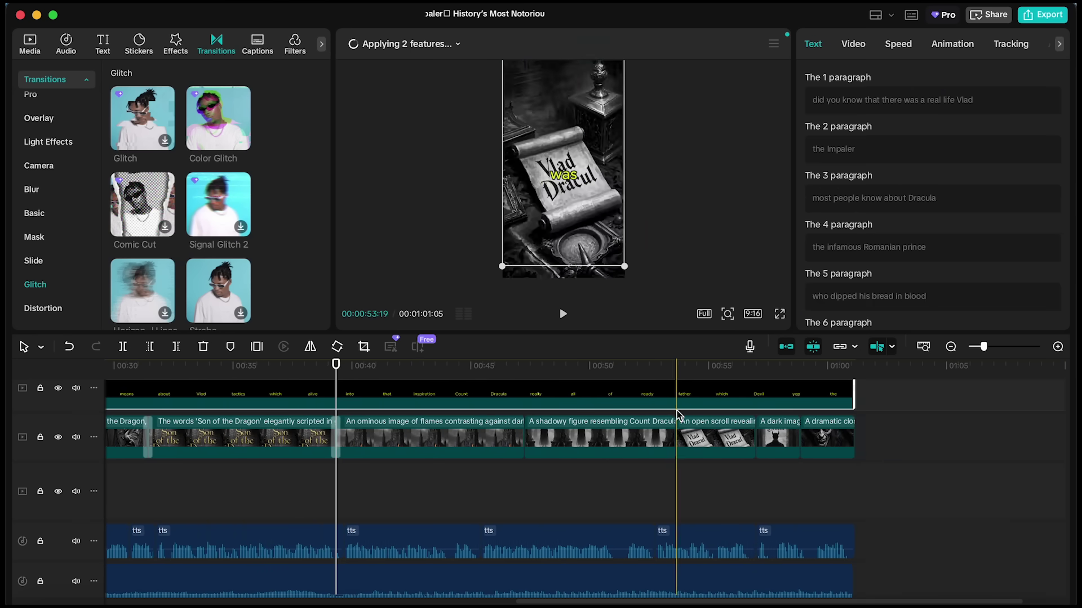
click(399, 217)
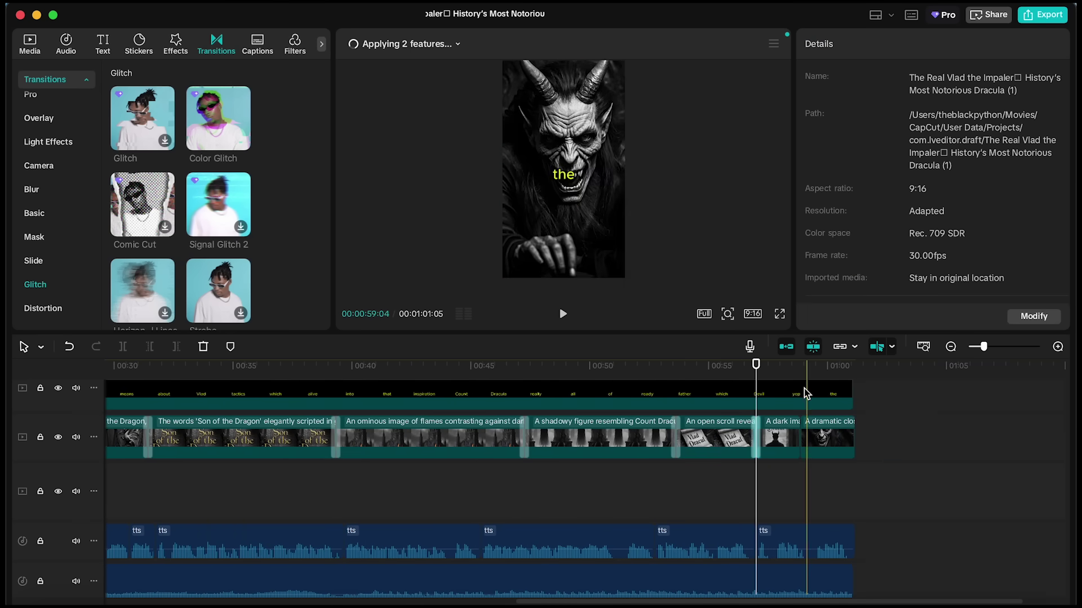
scroll(265, 496, left, 10)
click(265, 495)
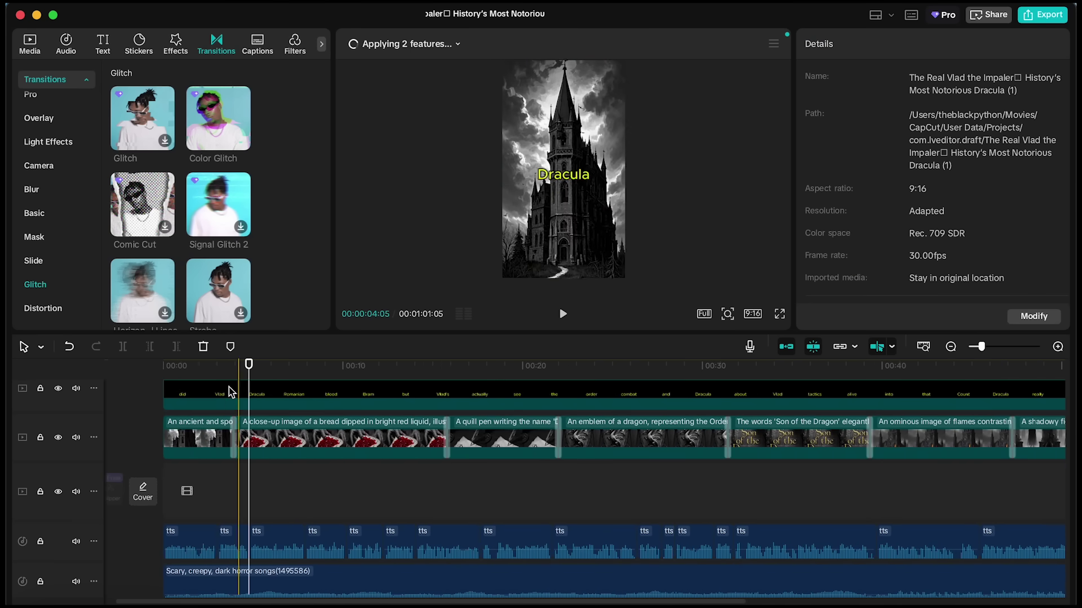
Search the effects for 'film' and add the Film Frame effect
click(175, 44)
click(172, 79)
text(film)
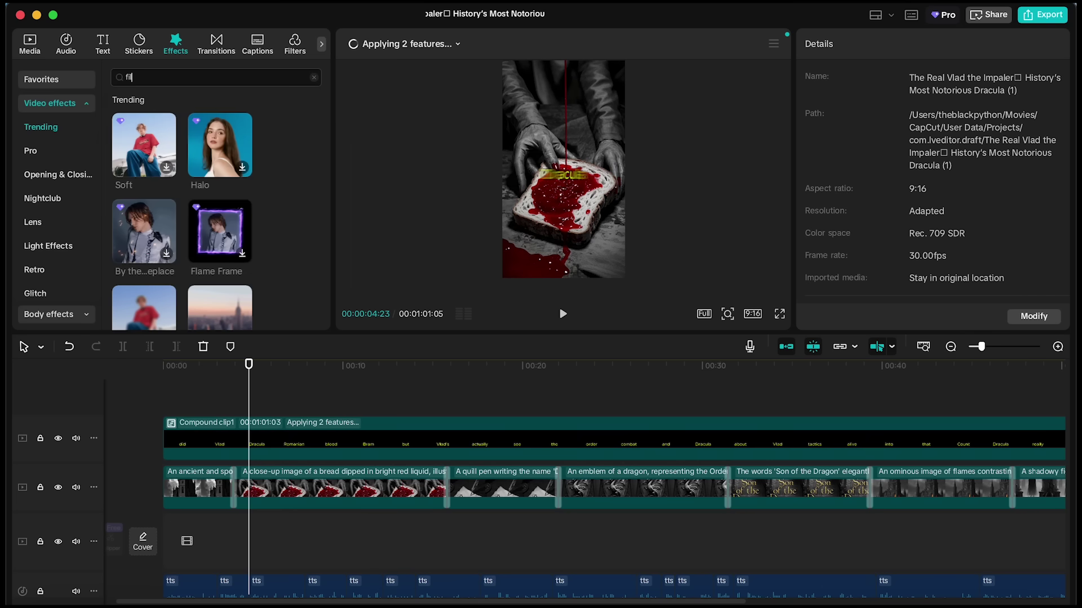
key(Return)
mouse_move(145, 175)
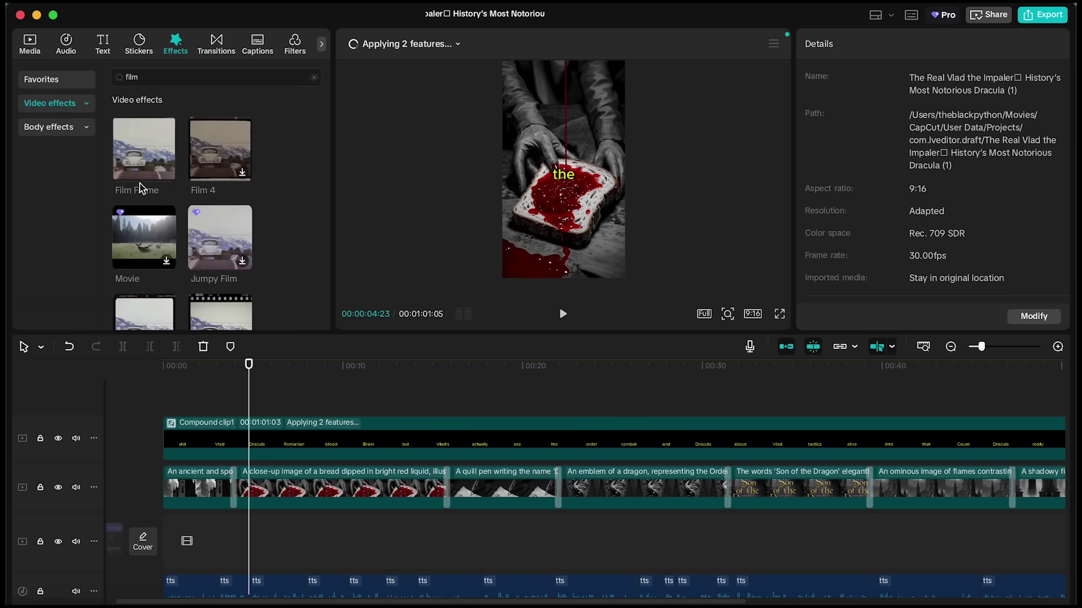
click(167, 173)
Stretch Film Frame from the video start to the end of the caption compound clip
drag(251, 423, 150, 424)
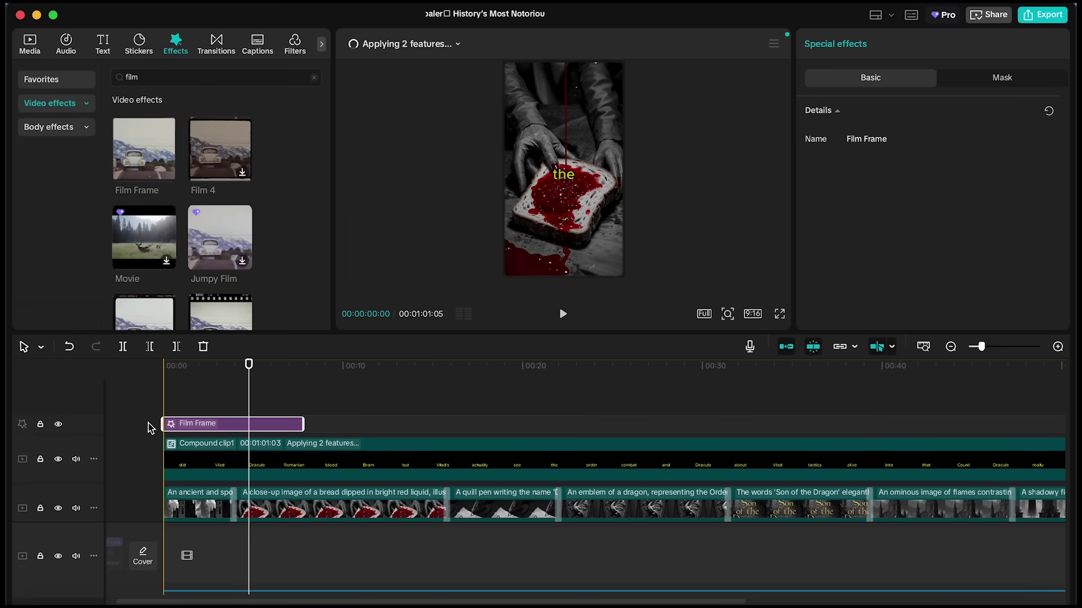
scroll(316, 451, down, 2)
drag(227, 427, 550, 428)
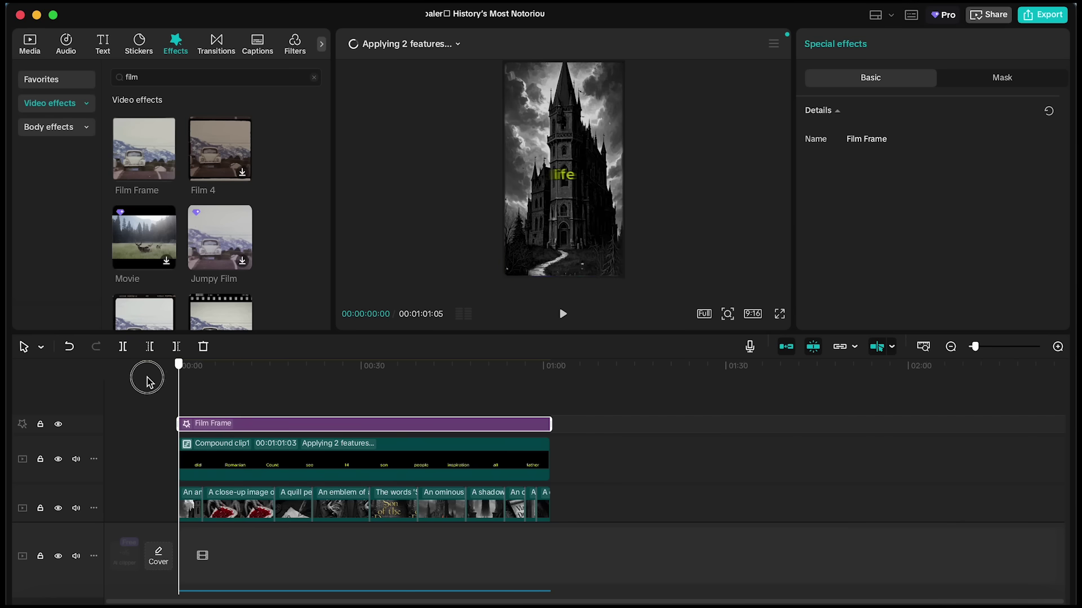
scroll(222, 428, down, 3)
scroll(223, 422, up, 3)
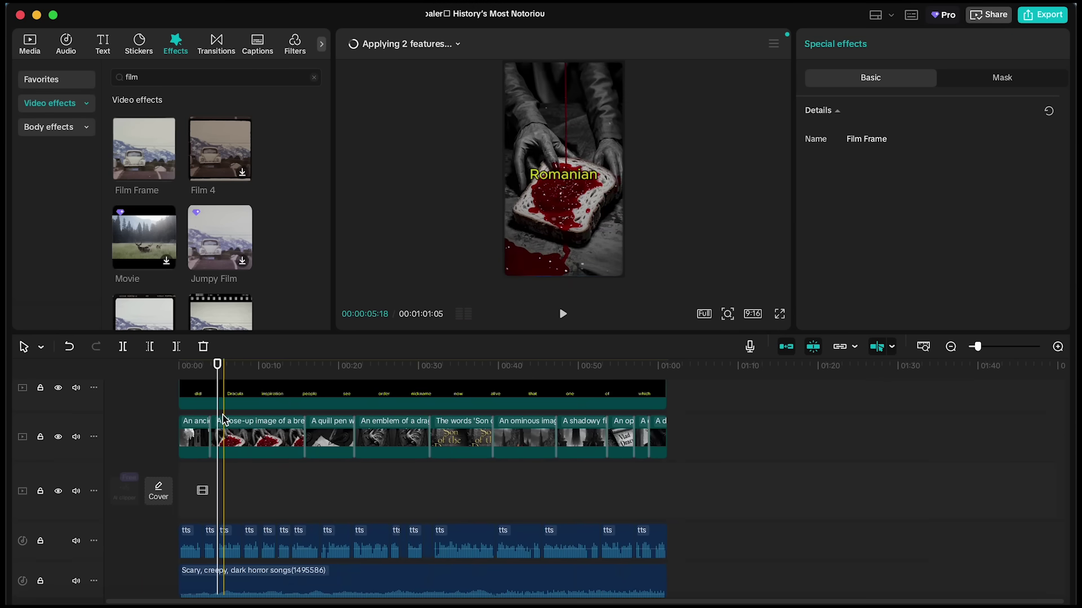
Search the audio for 'noise' and place White noise on the timeline under the story
click(66, 44)
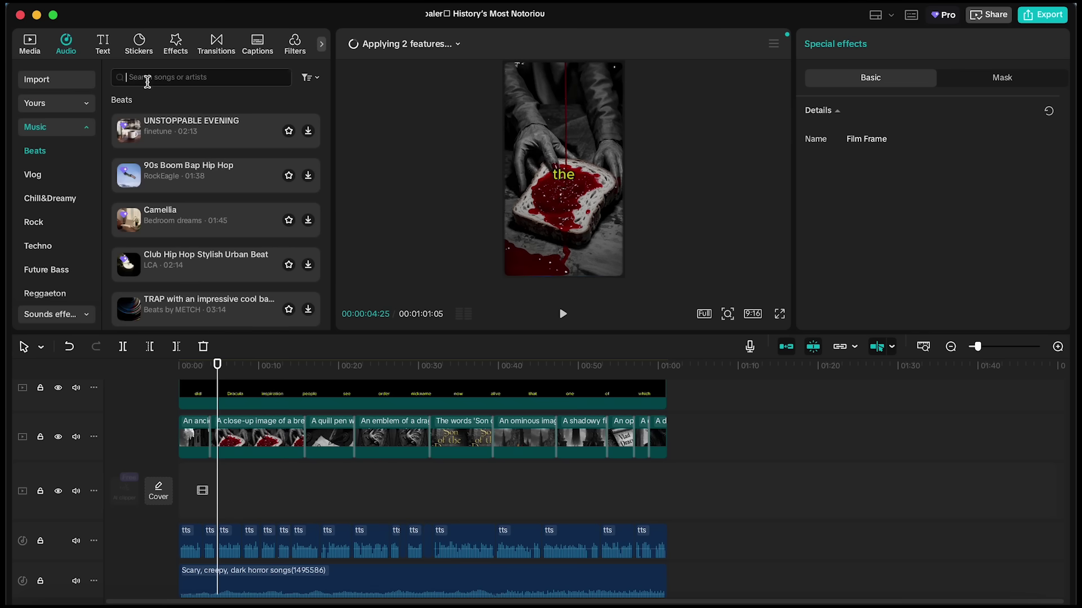
text(noise)
key(Return)
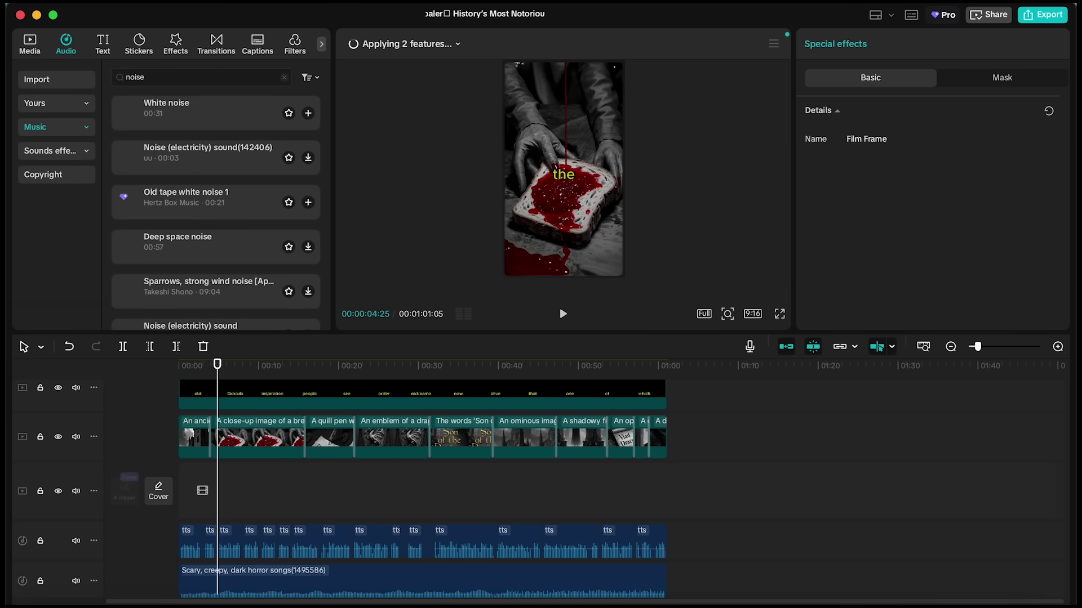
click(149, 116)
drag(149, 116, 181, 516)
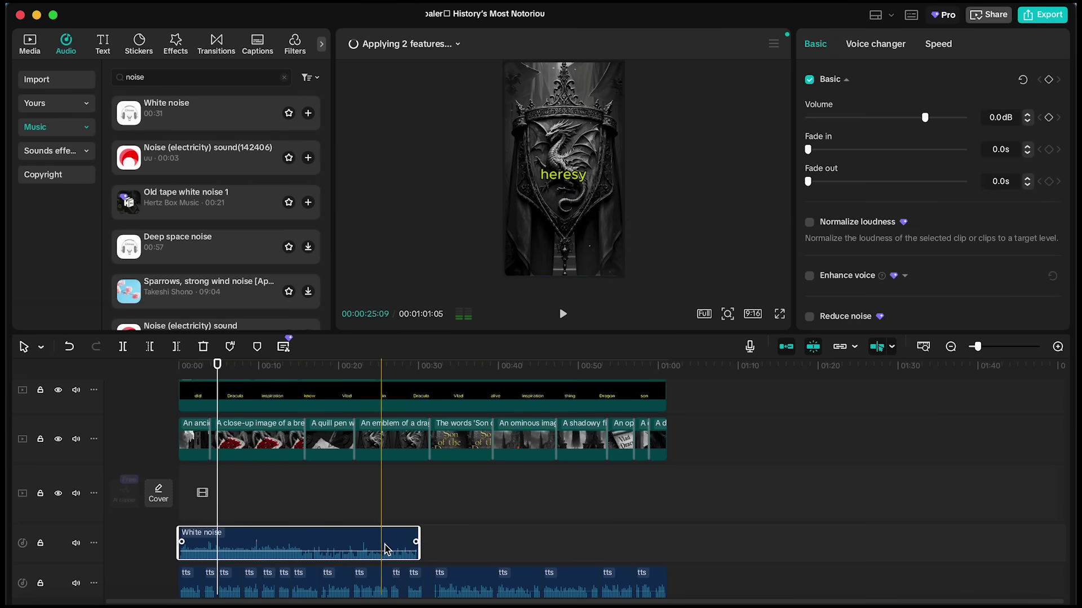
Lower White noise to about -9 dB and add a second copy starting near 0:30
click(260, 543)
drag(925, 117, 906, 120)
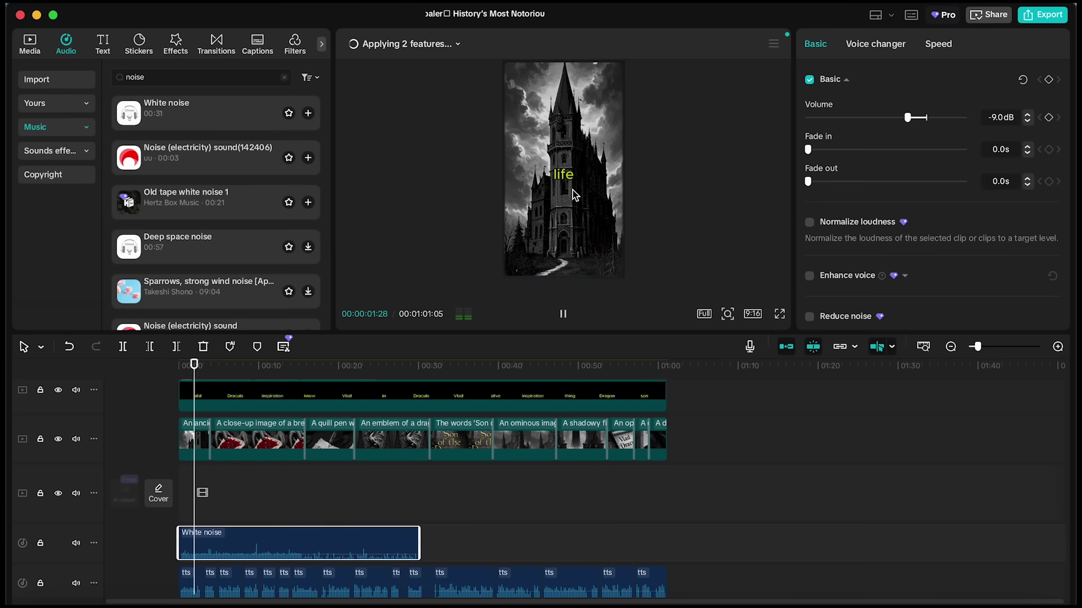
drag(358, 536, 597, 542)
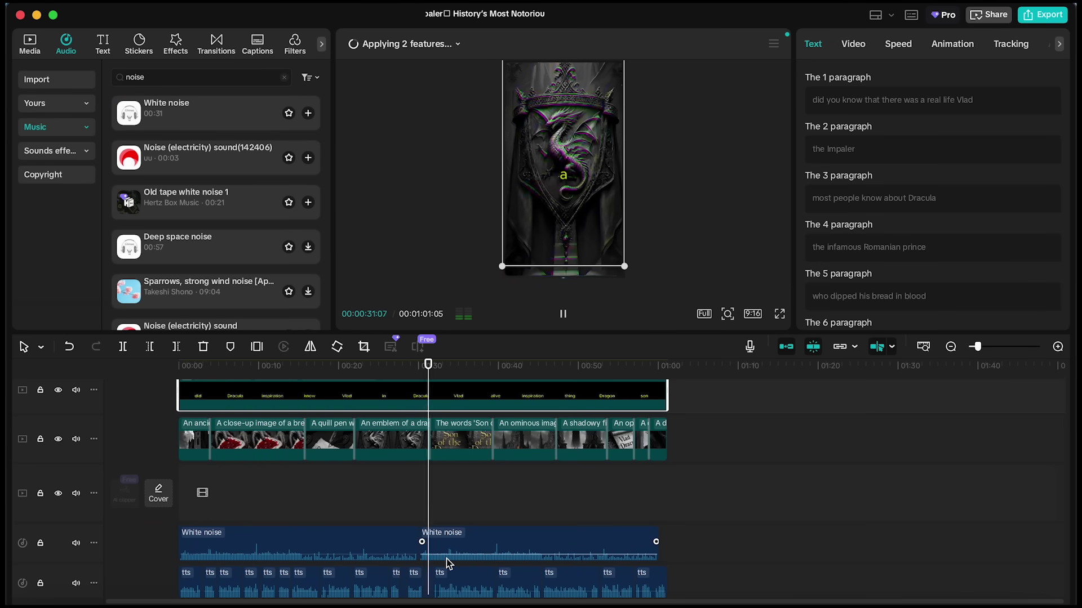
click(500, 543)
Search sound effects for 'monster' and place Monster growl 4 reverb near 0:48
click(50, 151)
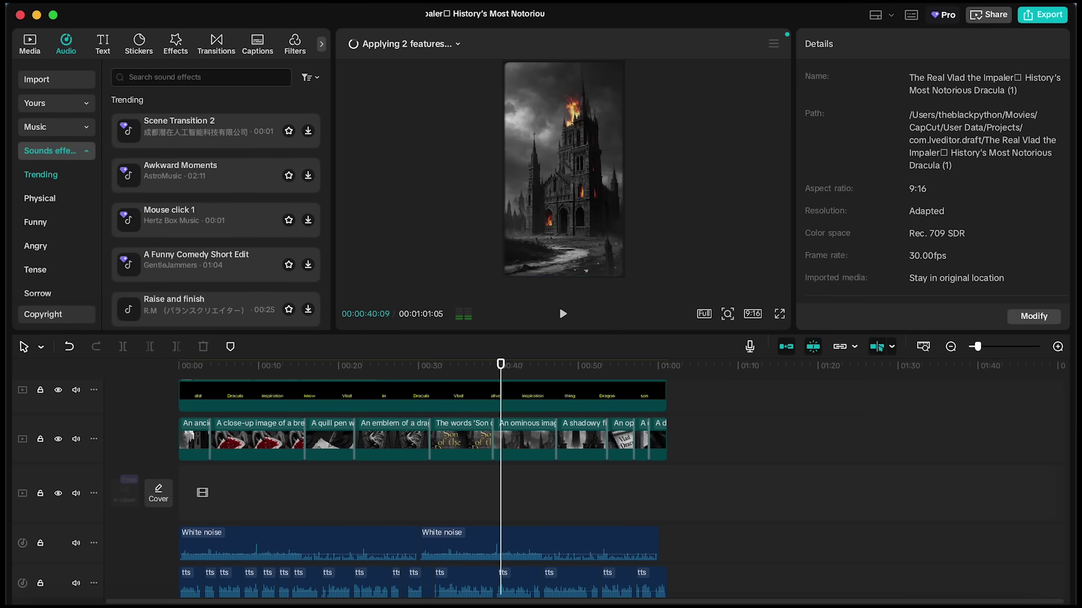
text(monster)
key(Return)
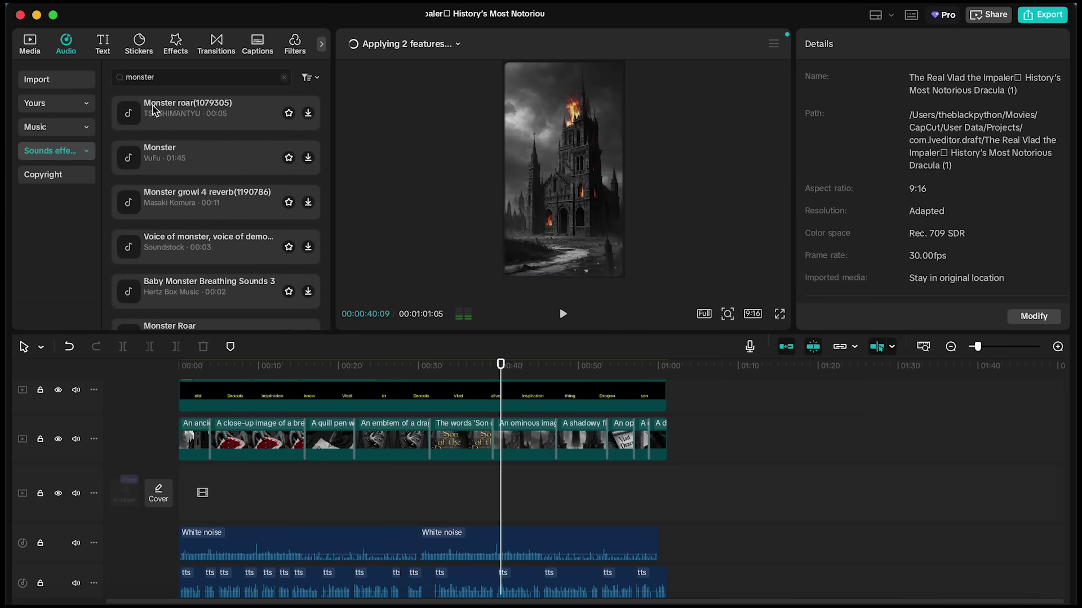
click(129, 160)
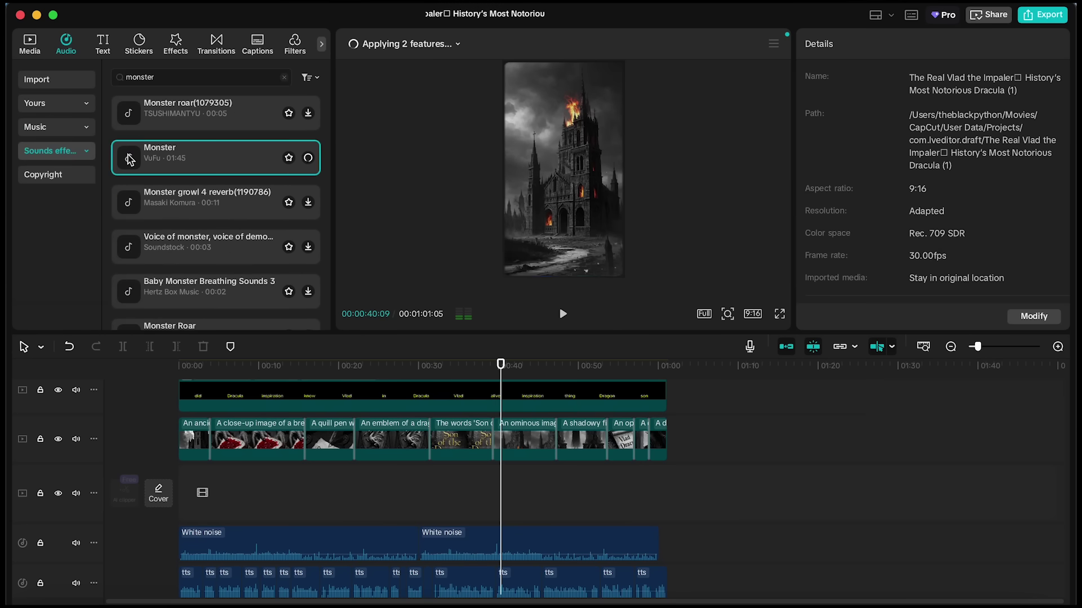
click(130, 119)
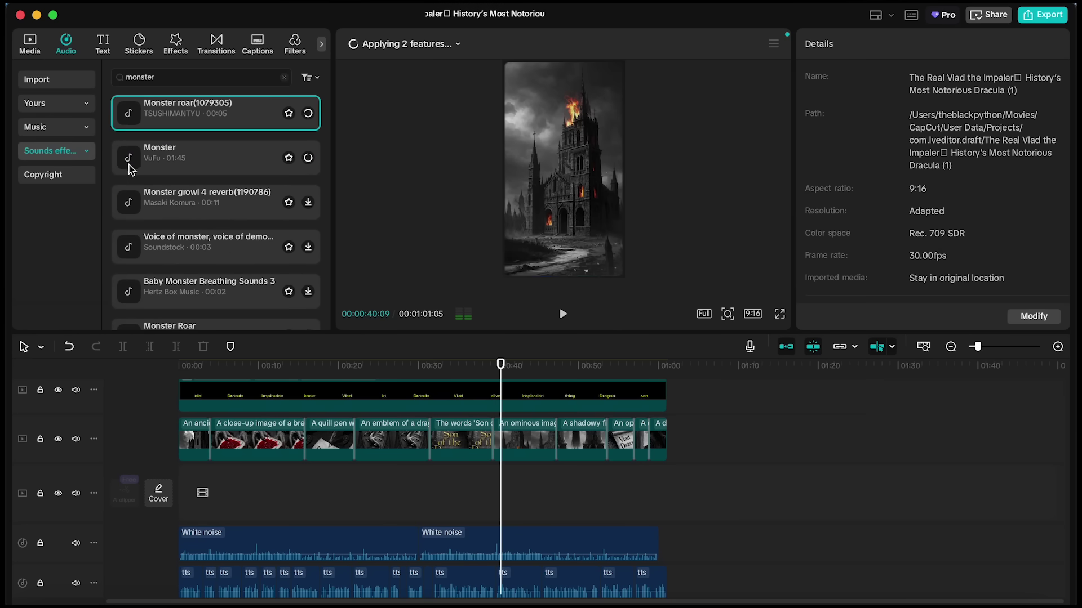
click(140, 201)
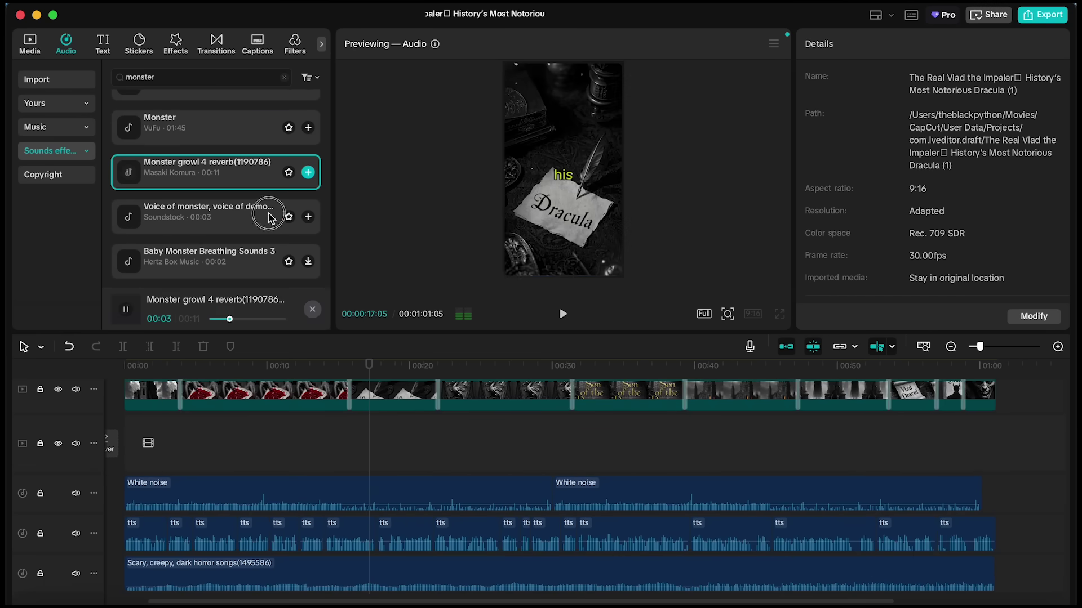
drag(269, 217, 814, 476)
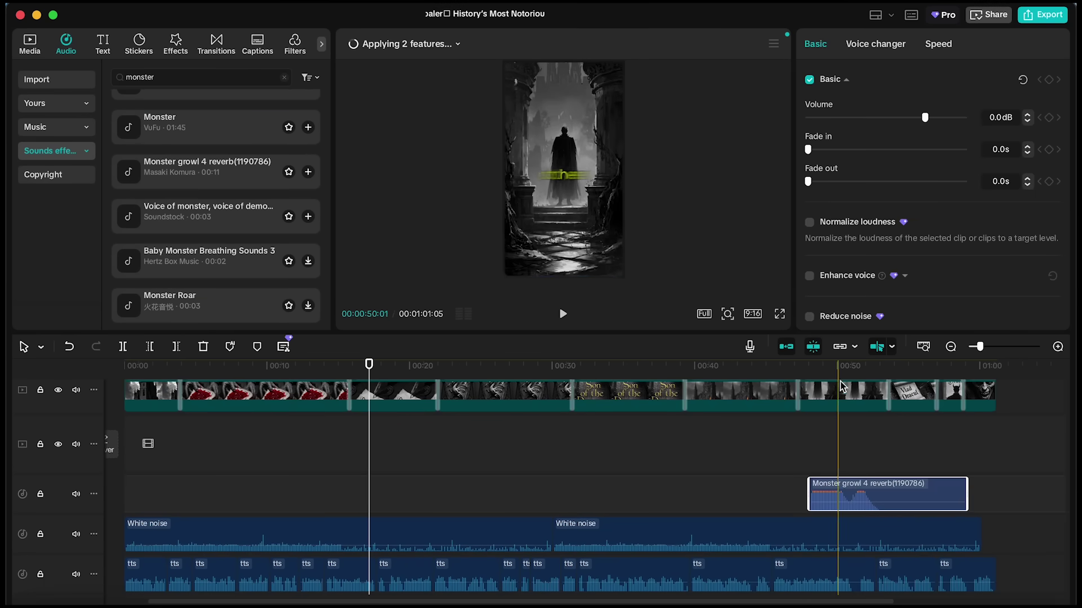
Lower the Monster growl clip to -17.2dB and preview that section
click(831, 442)
click(838, 491)
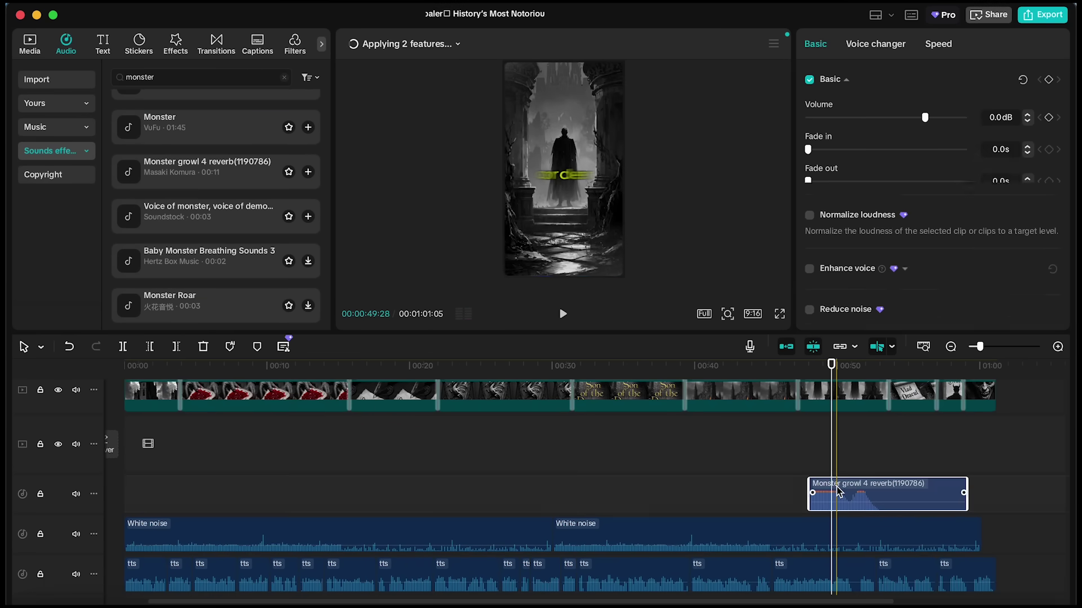
click(889, 118)
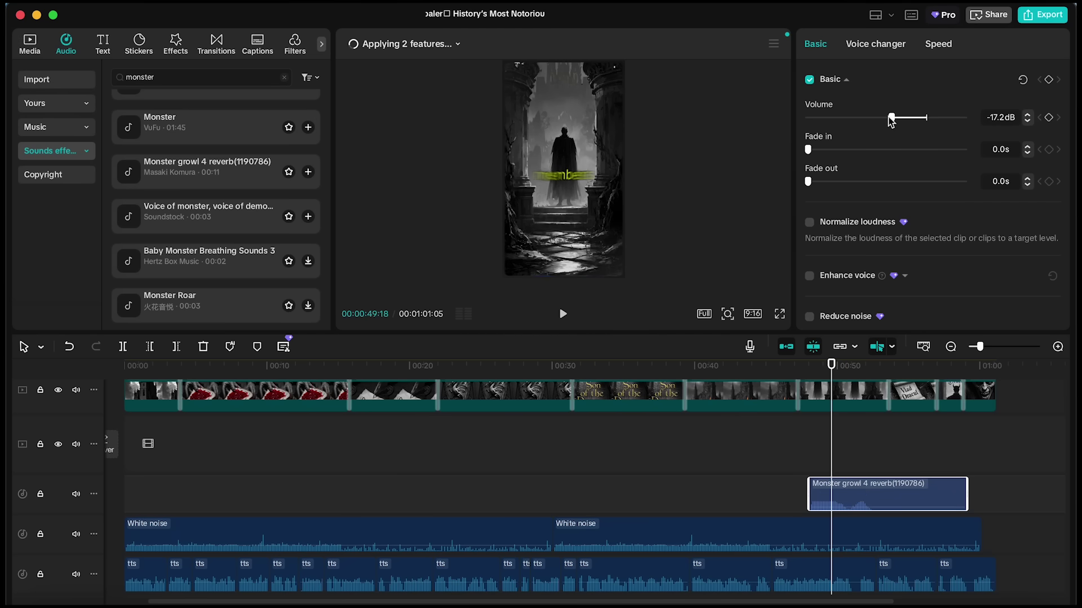
click(814, 378)
key(space)
scroll(830, 449, right, 4)
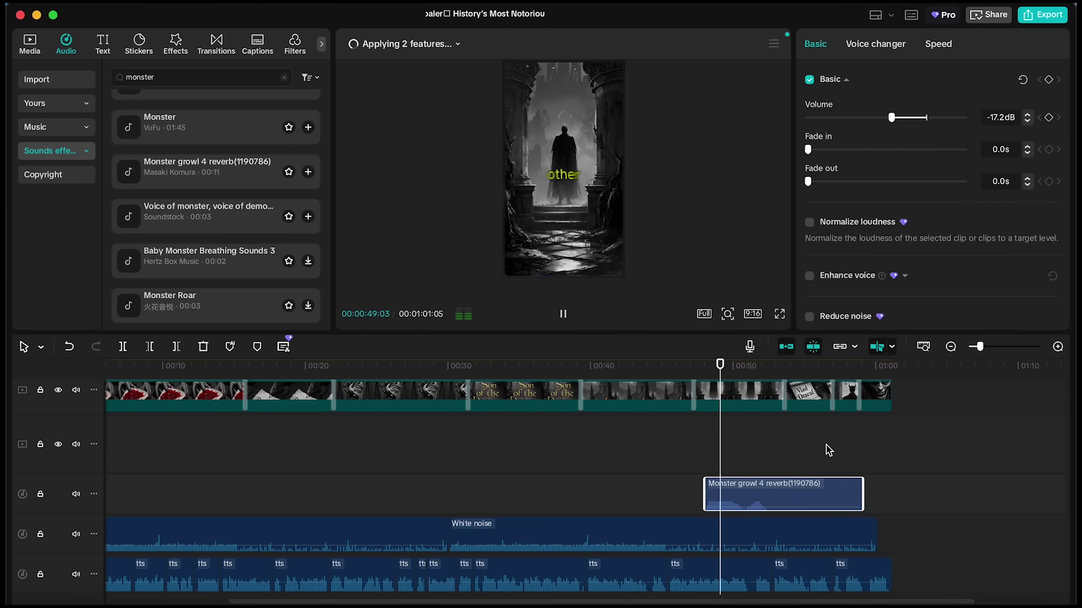
key(XF86AudioRaiseVolume)
key(space)
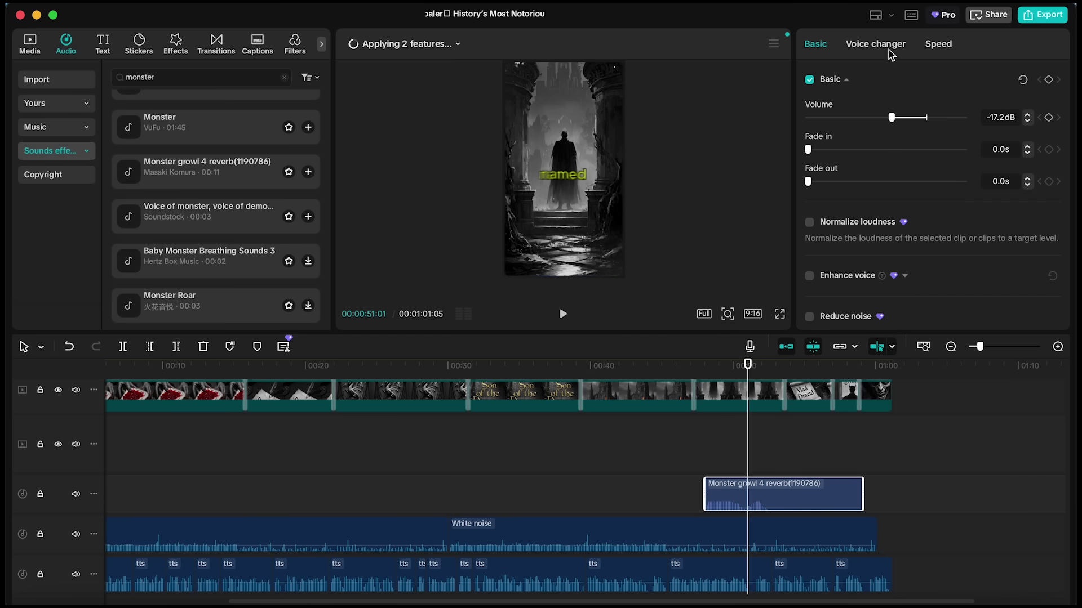
Apply the Echo II voice filter to the Monster growl clip
click(876, 44)
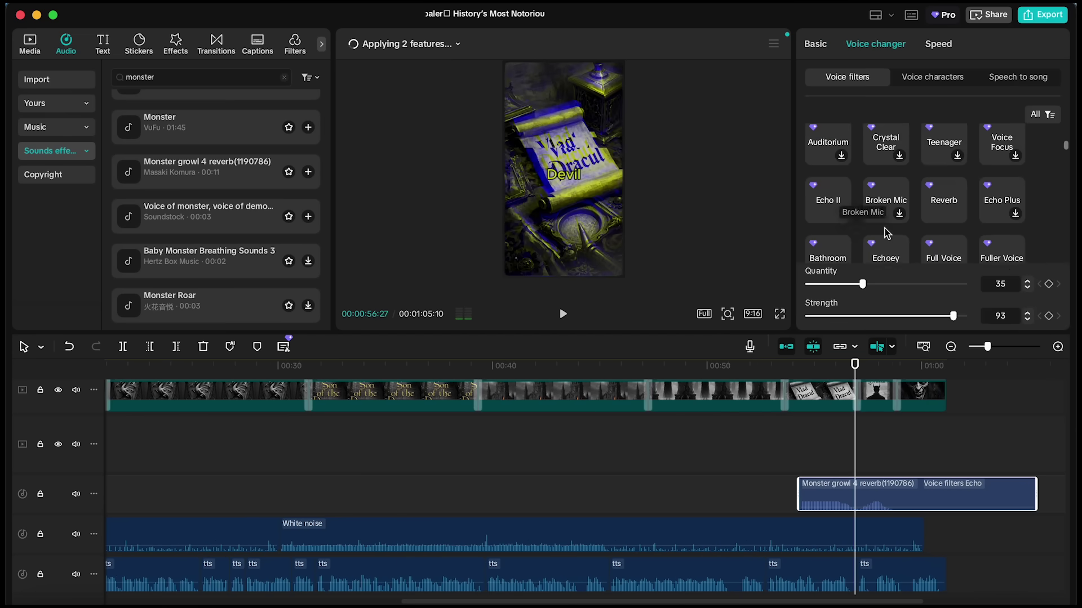
scroll(885, 228, down, 2)
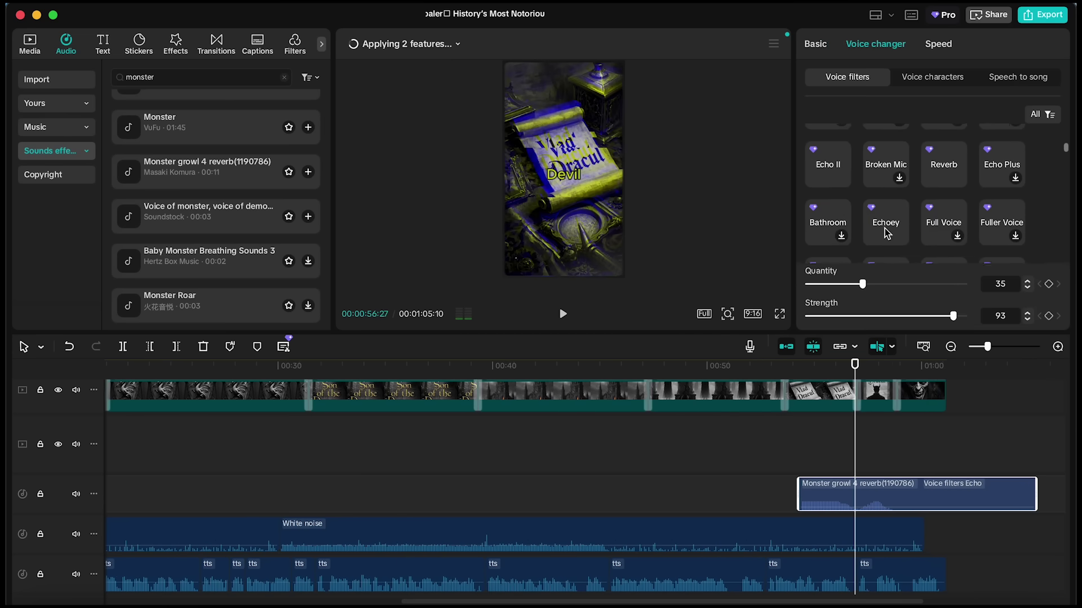
click(836, 169)
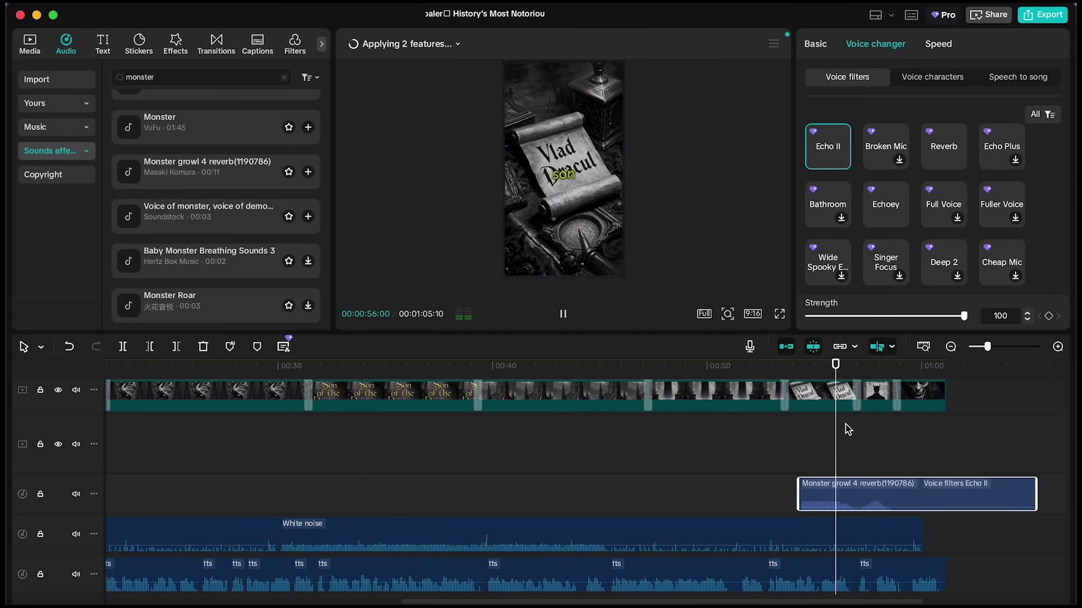
key(space)
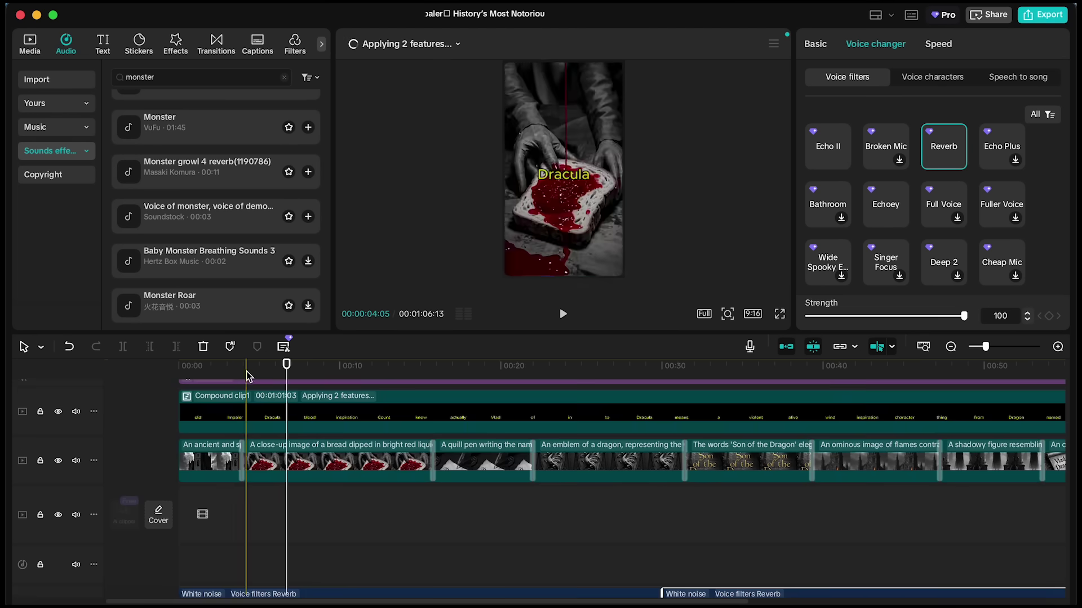
click(238, 454)
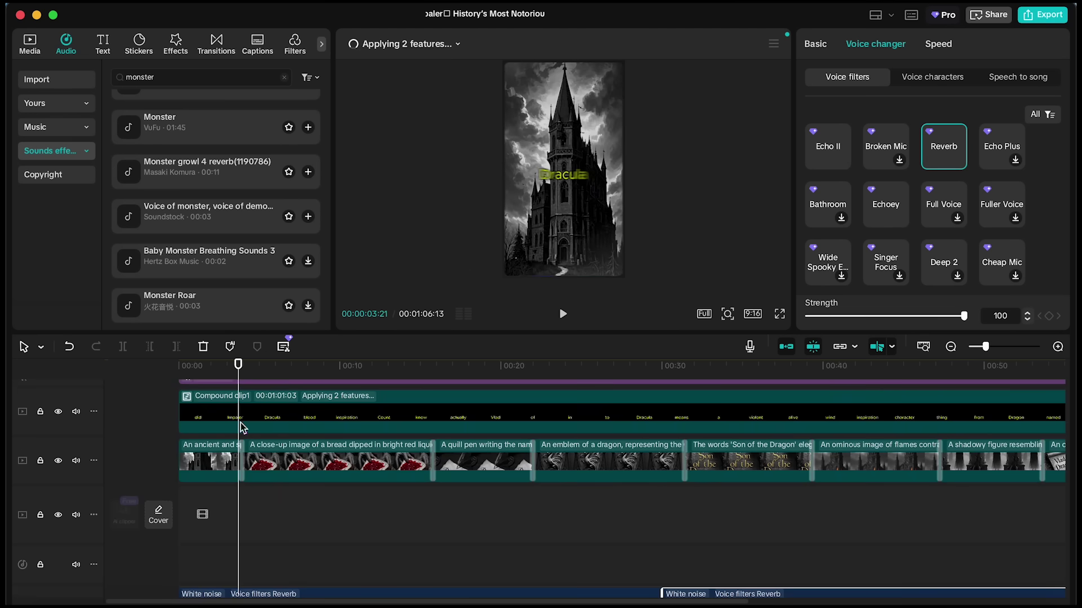
Search sound effects for 'glitch' and place the first result at the first transition
scroll(225, 213, up, 1)
click(185, 75)
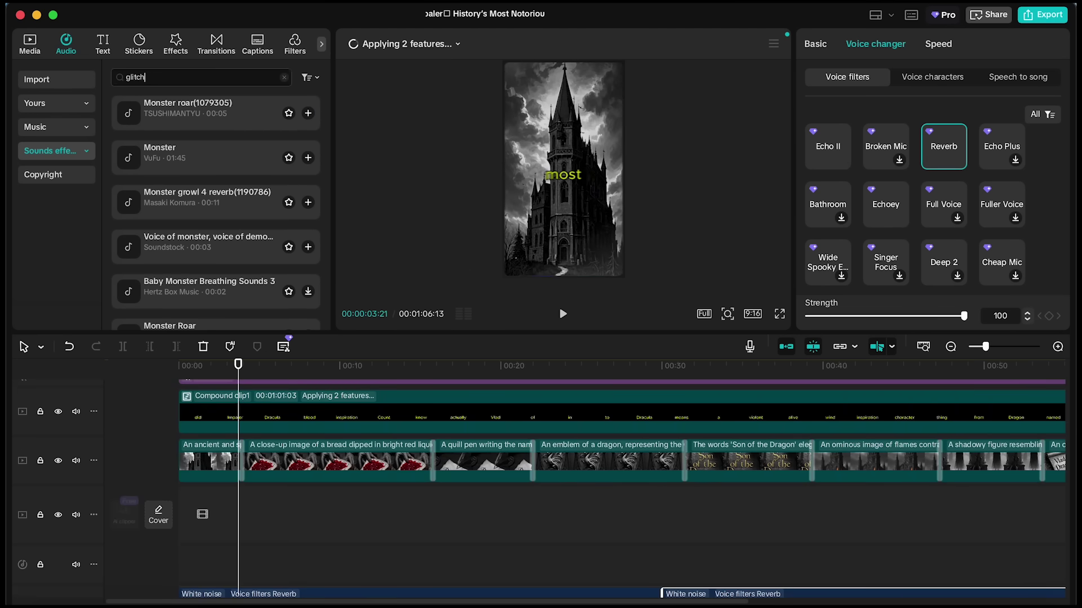
key(Return)
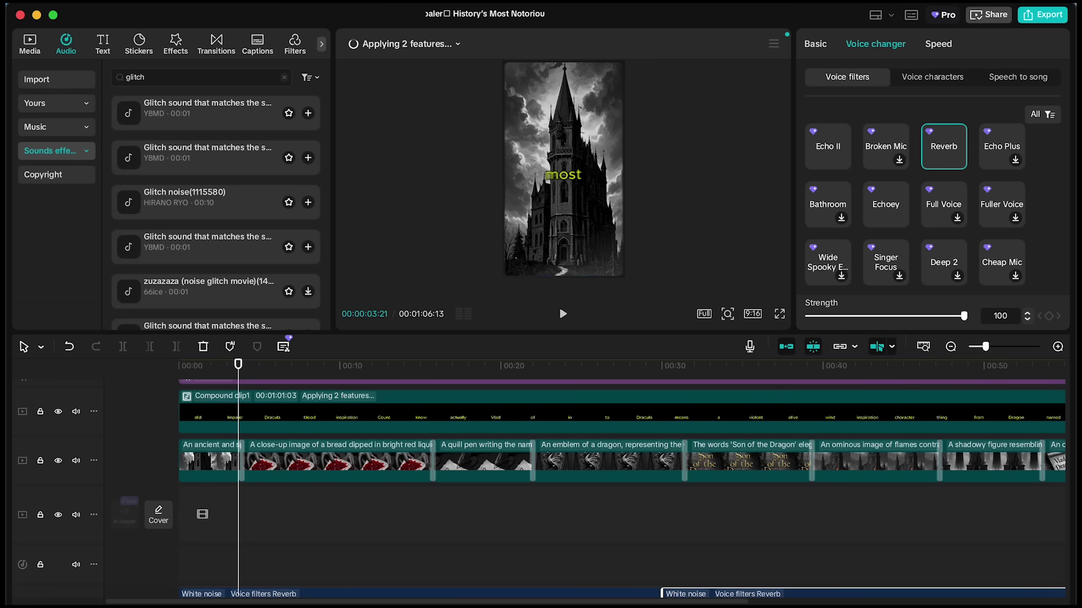
click(191, 119)
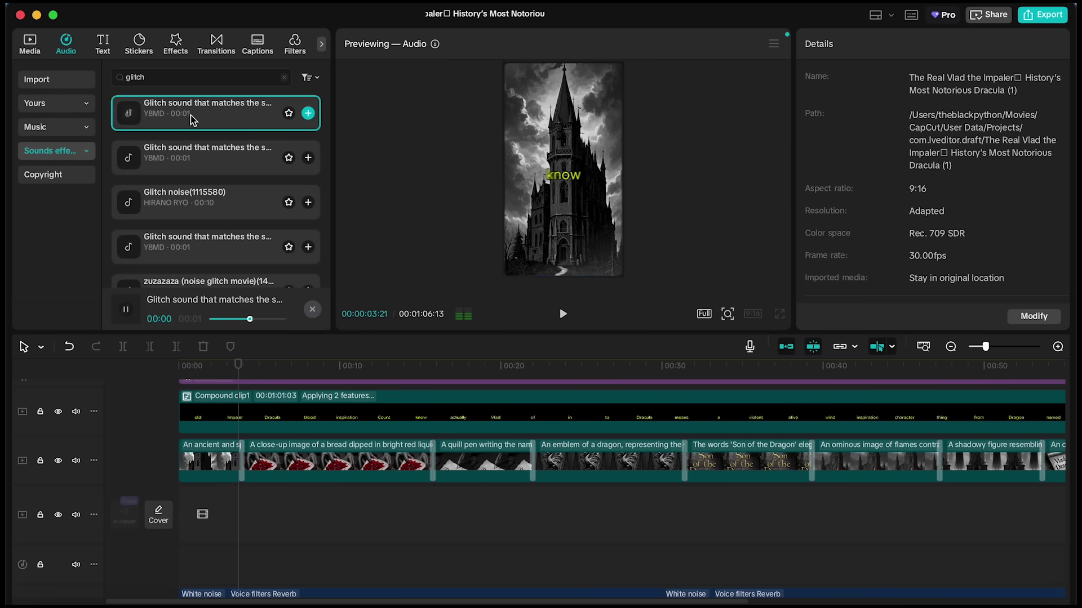
drag(194, 115, 237, 513)
scroll(237, 513, up, 5)
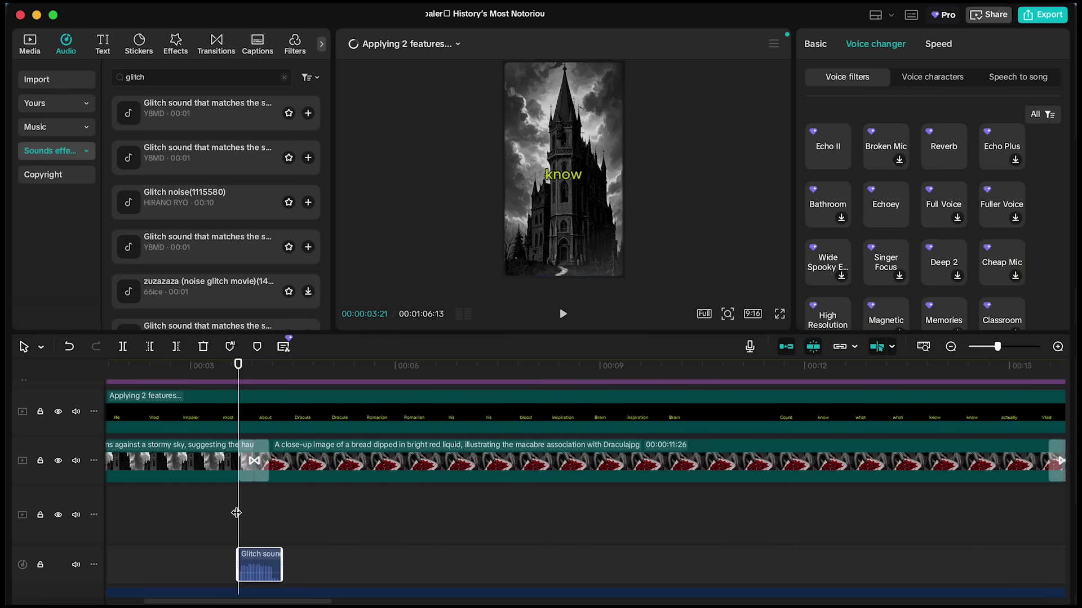
click(229, 403)
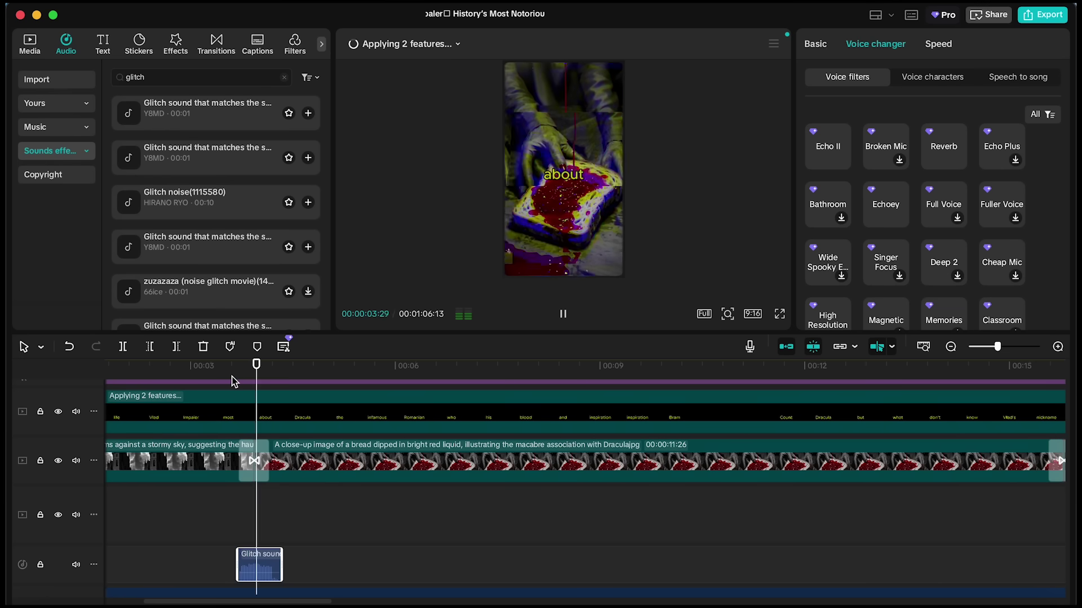
Set the glitch sound to -16.1dB and copy it to the next transition
click(266, 557)
drag(925, 117, 893, 117)
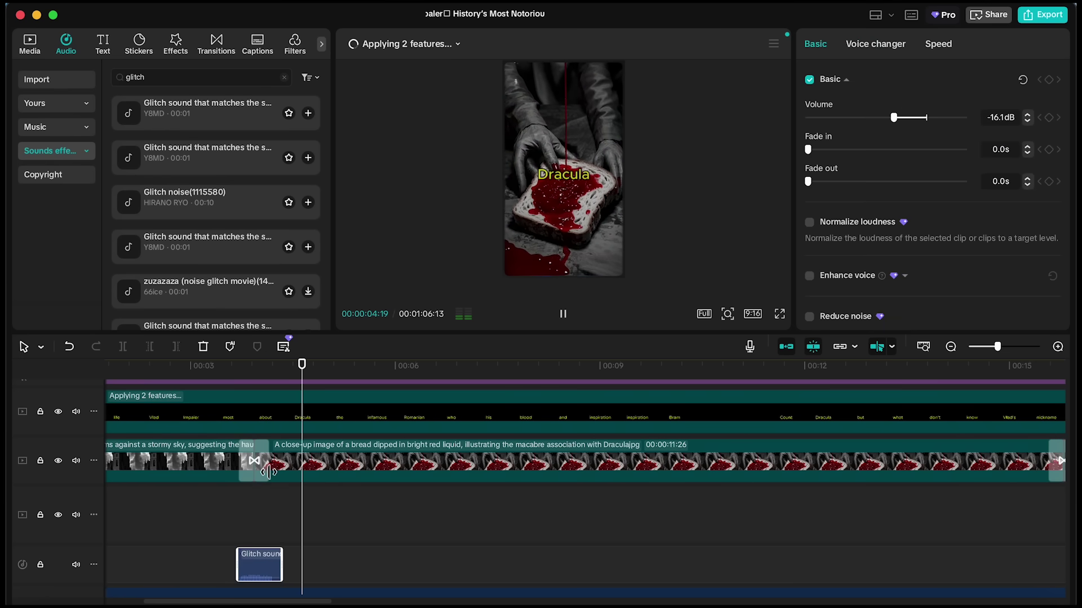
drag(259, 563, 506, 541)
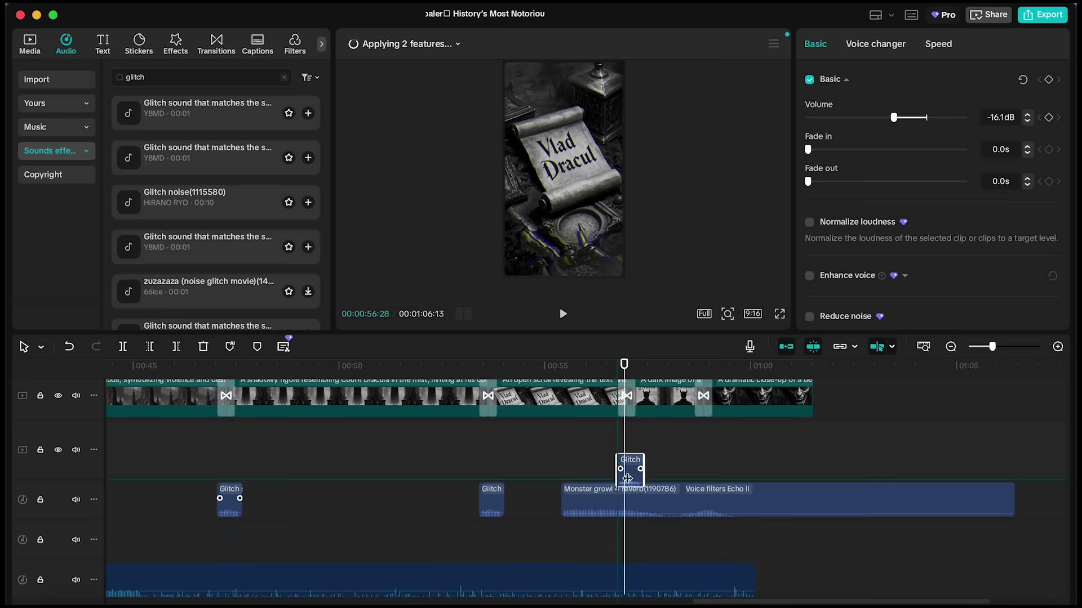
click(356, 386)
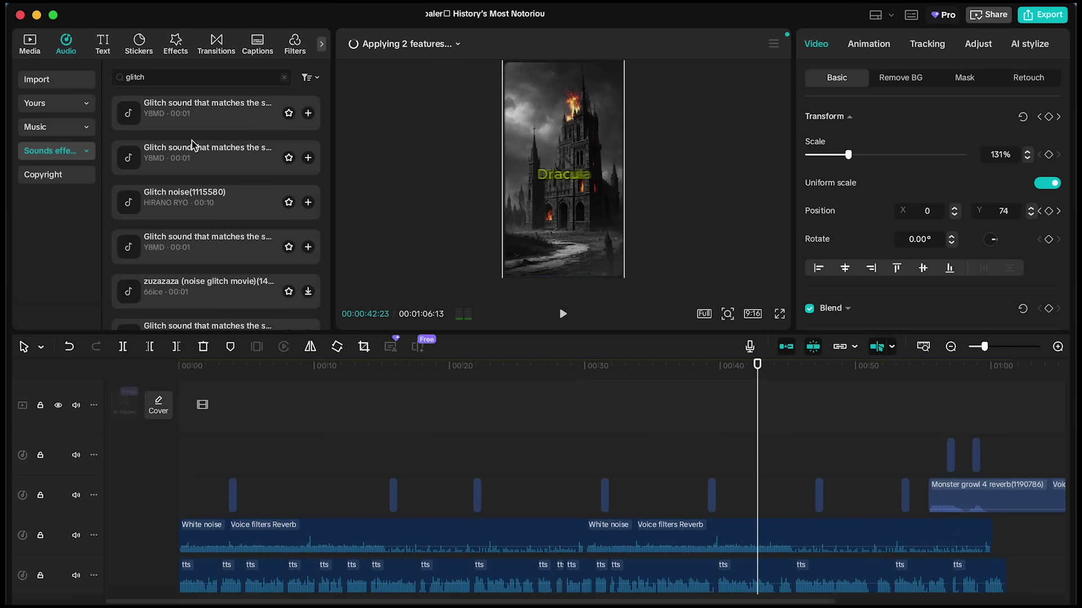
Search for 'scream' and place Scream 02 near the start at -21.8dB
double_click(156, 73)
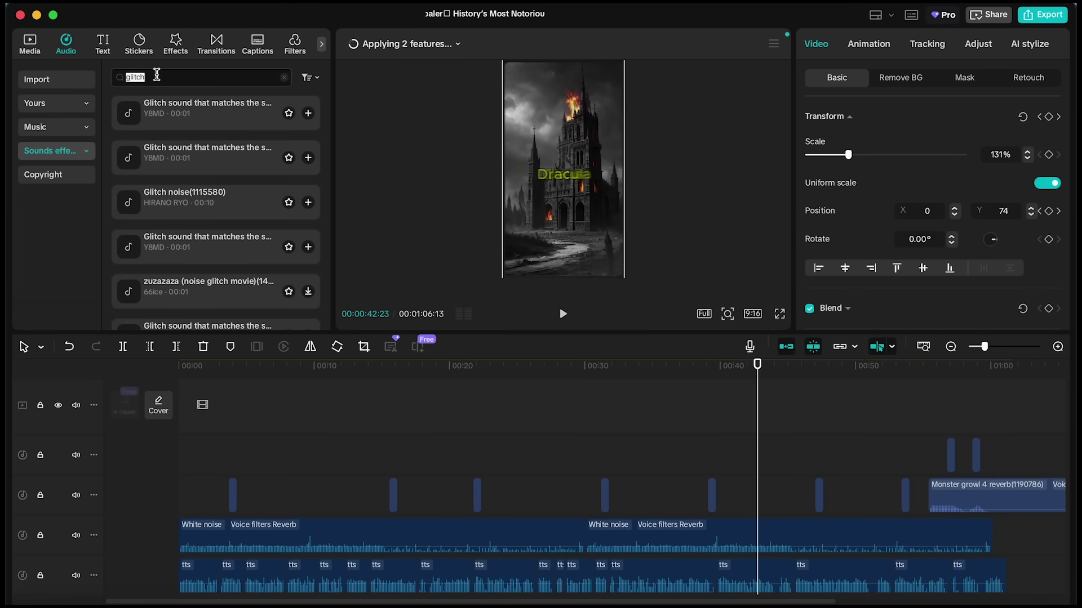
text(scream)
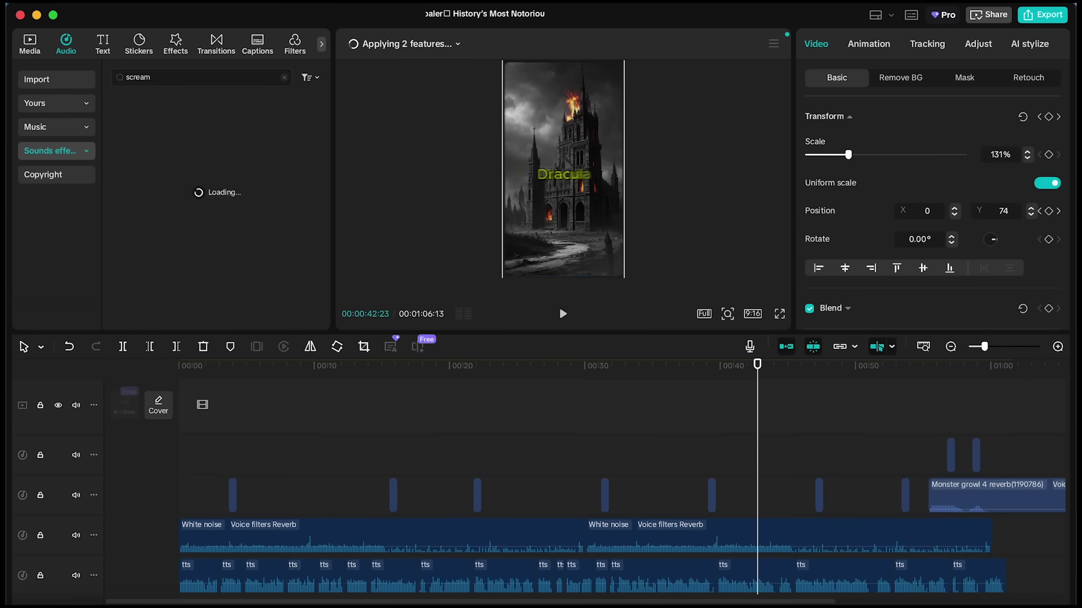
scroll(199, 186, down, 2)
click(199, 186)
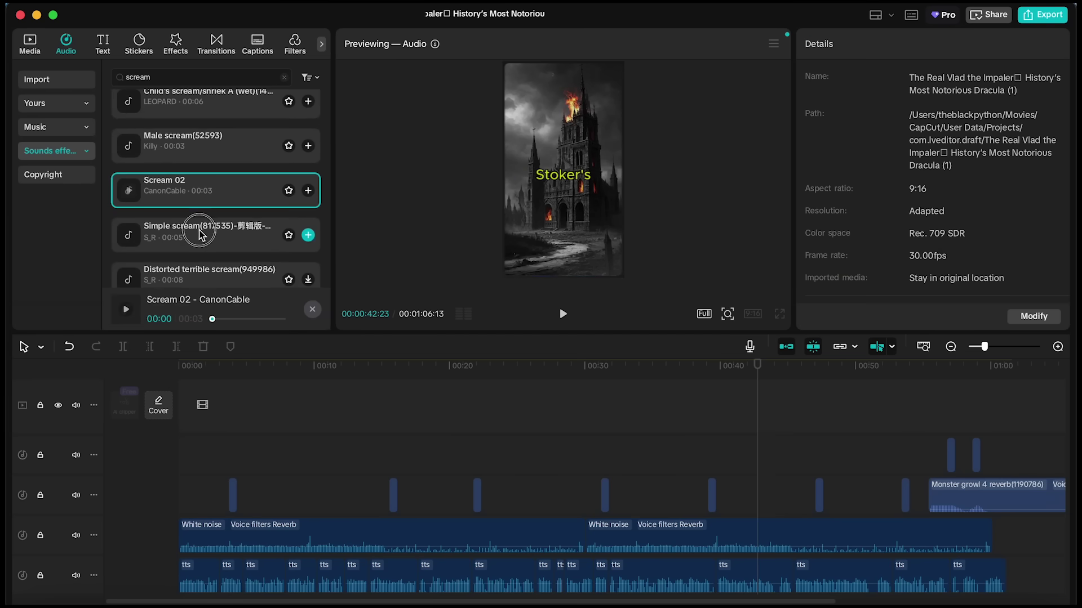
click(199, 234)
drag(219, 191, 228, 413)
drag(924, 118, 882, 117)
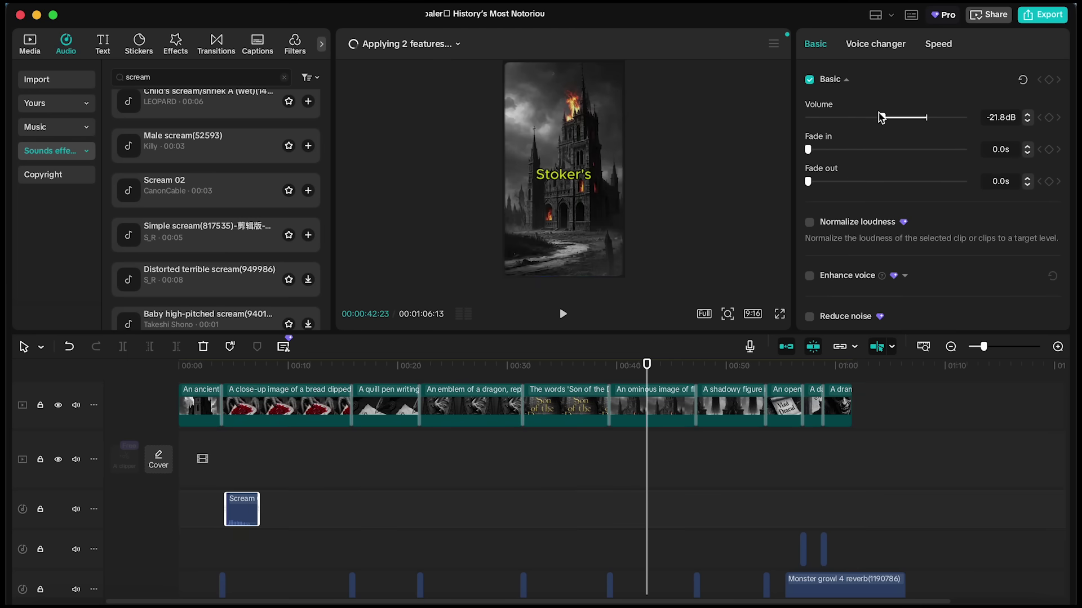
Add the Male scream sound right after Scream 02 near 0:07 and preview it
click(875, 43)
drag(229, 365, 258, 365)
scroll(208, 169, up, 1)
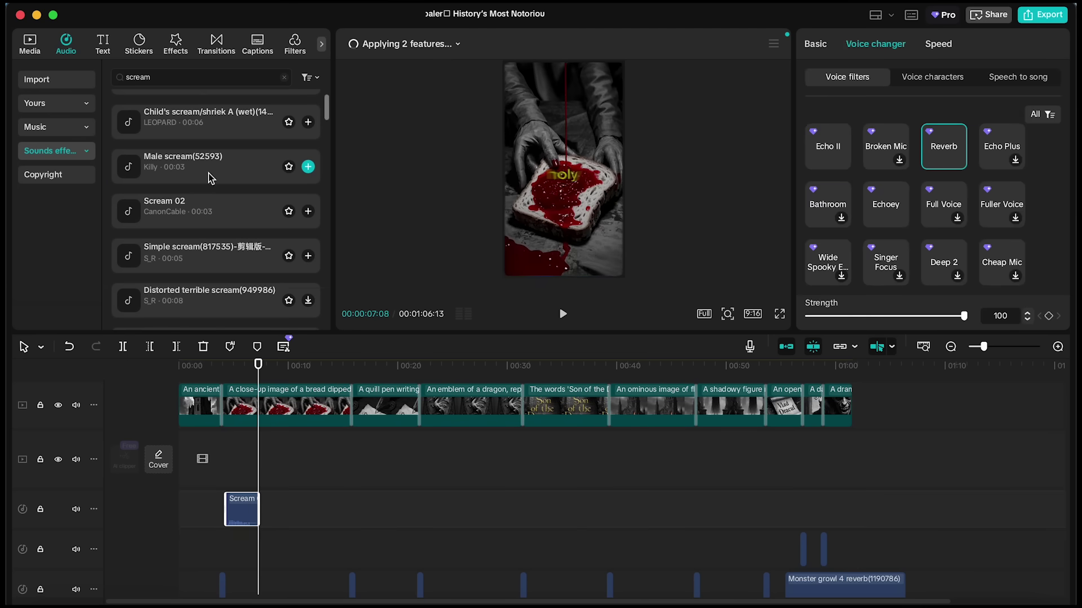
drag(208, 167, 276, 465)
key(space)
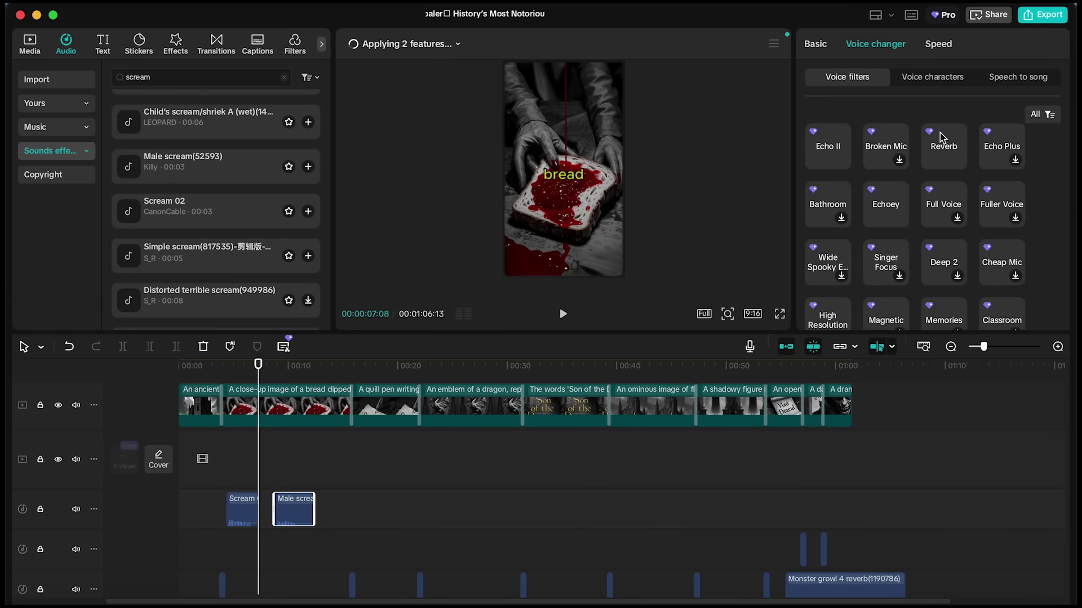
scroll(385, 394, down, 2)
key(space)
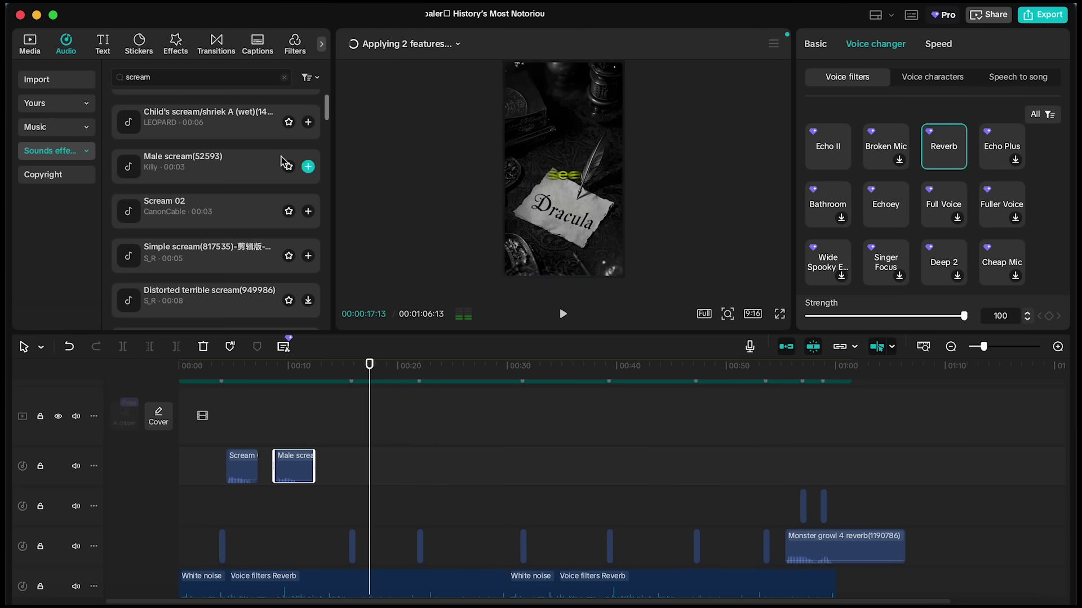
Search for 'dragon' and place the Dragon Roar sound near 0:21
click(284, 77)
text(dragon)
key(Return)
click(208, 107)
drag(209, 107, 472, 455)
scroll(431, 392, up, 2)
Play back the finished video through the Dragon Roar near 0:21
key(space)
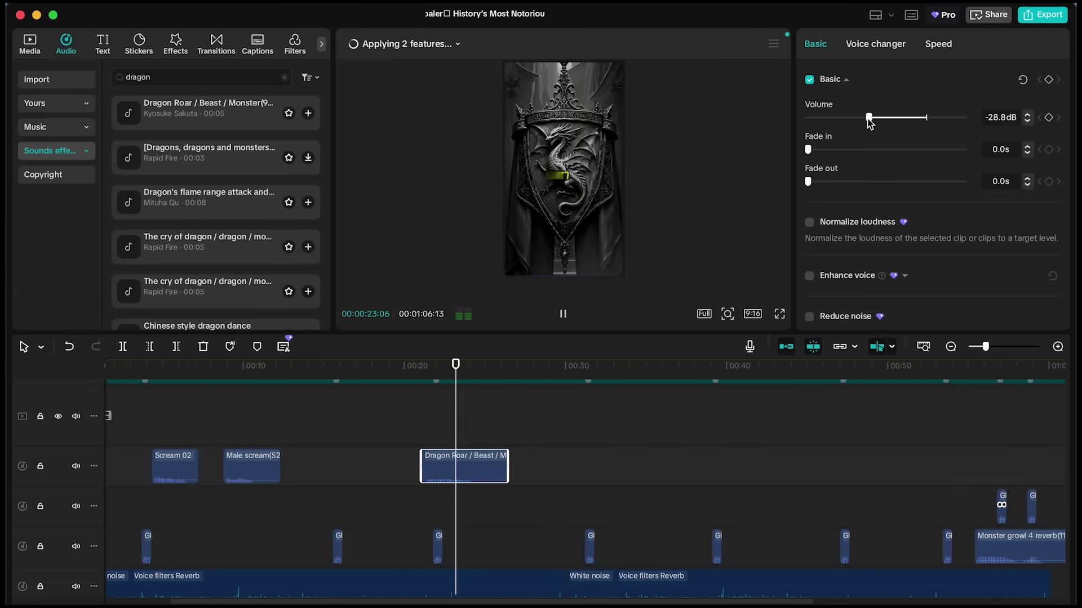